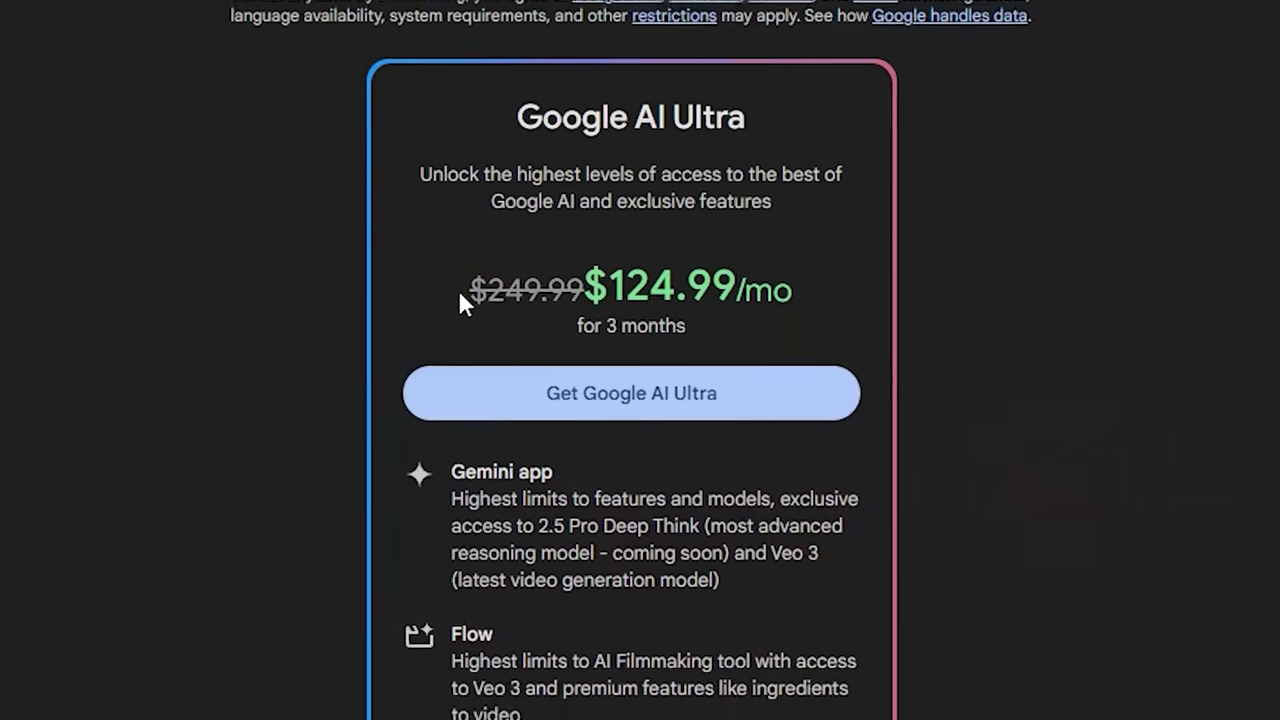
Highlight the struck-through $249.99 Ultra price.
mouse_move(525, 316)
left_mouse_down()
mouse_move(565, 316)
mouse_move(537, 315)
left_mouse_up()
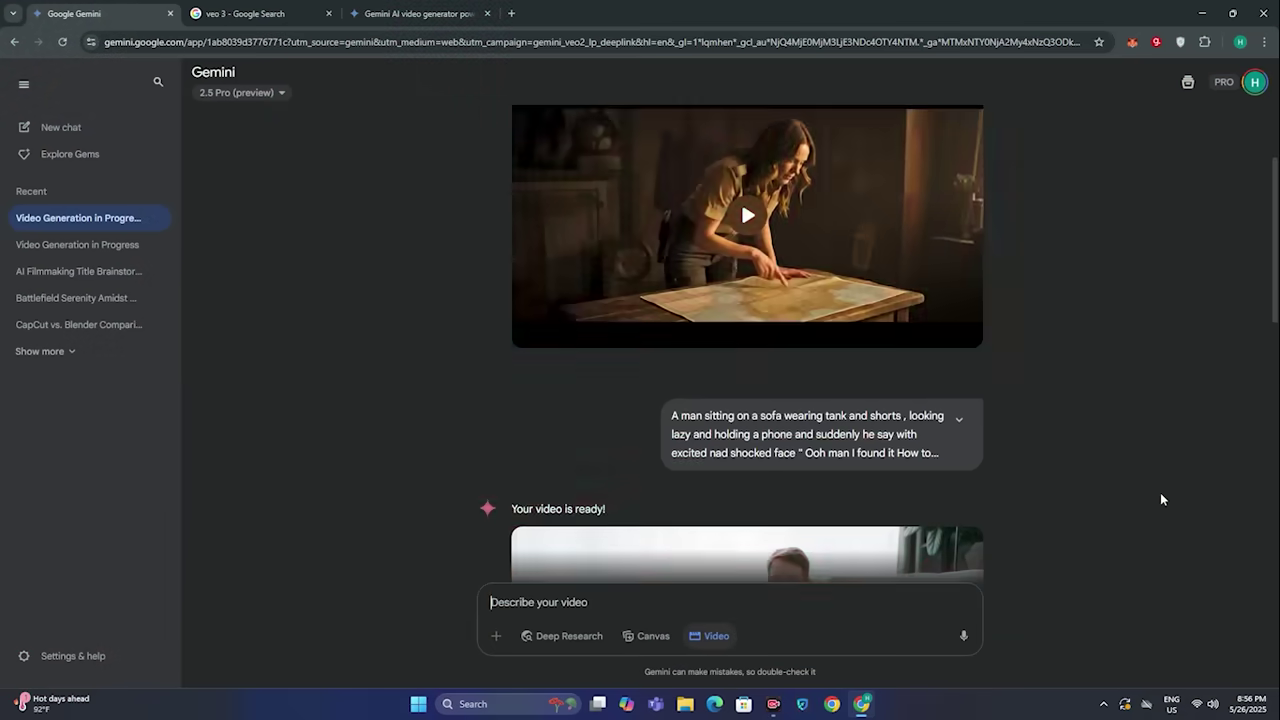
Scroll down to the genius scientist video and play it.
scroll(1160, 492, "down", 3)
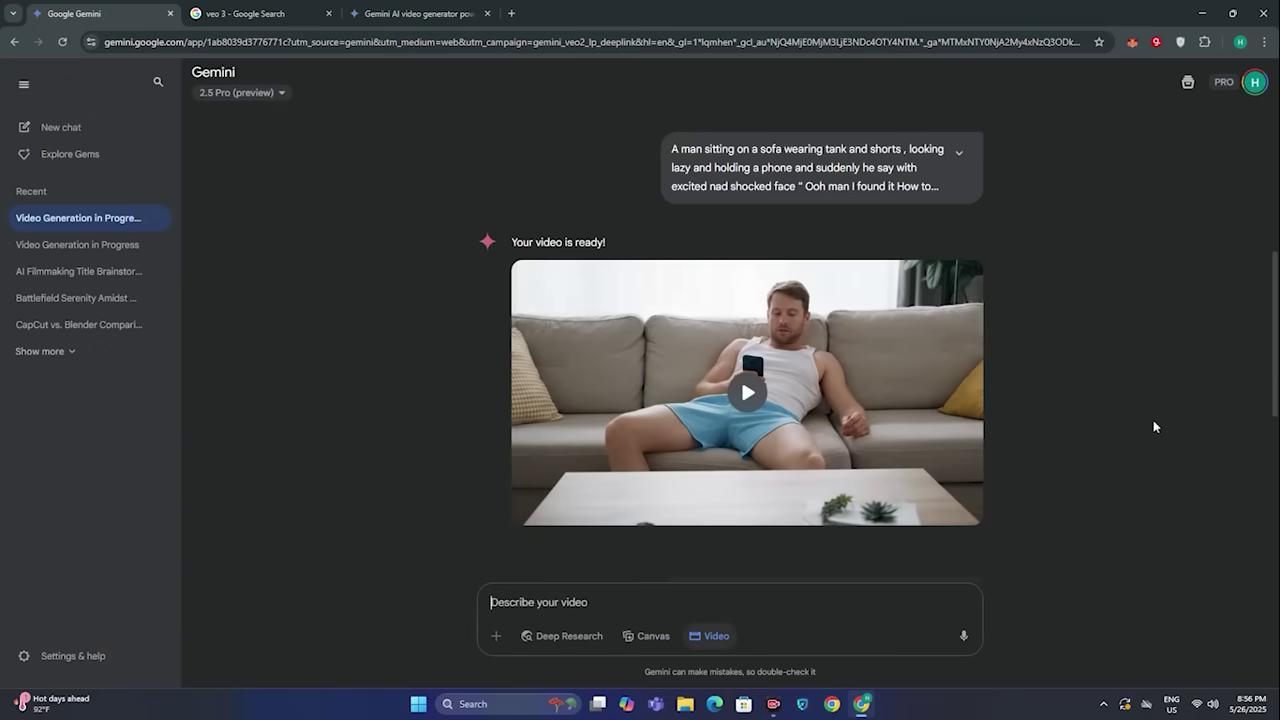
scroll(1133, 376, "down", 3)
scroll(1132, 381, "down", 2)
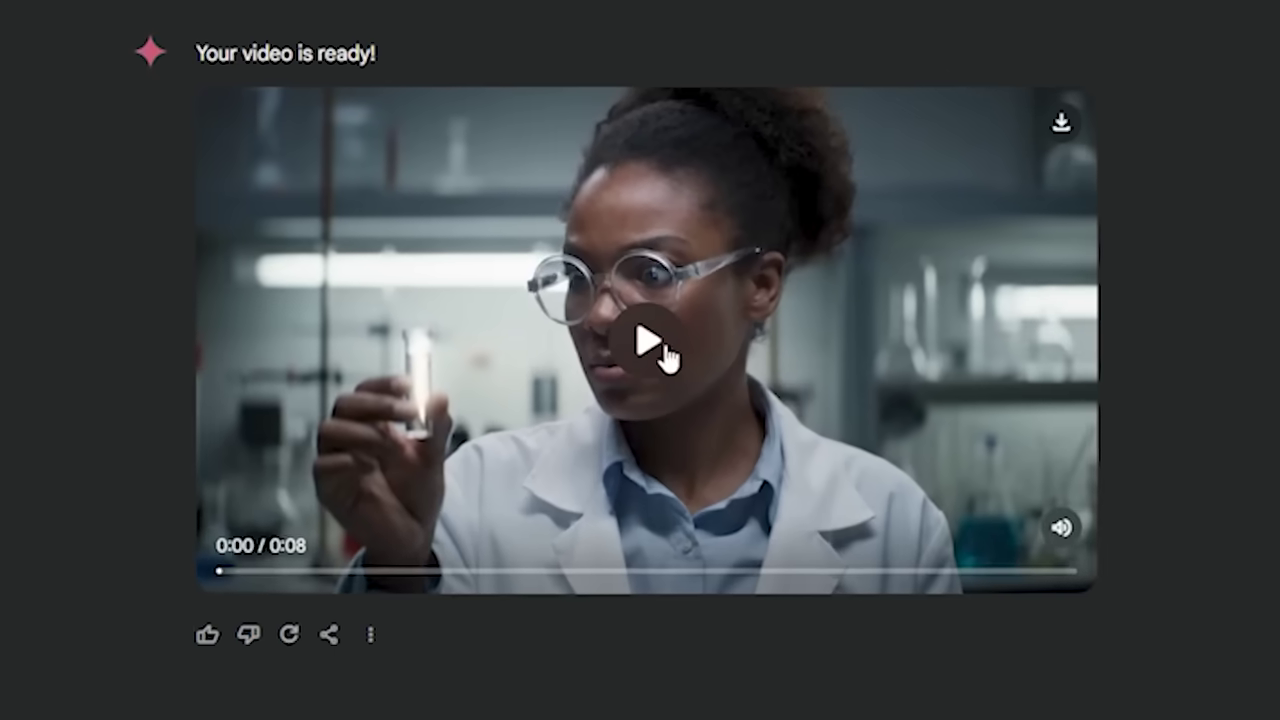
left_click(752, 349)
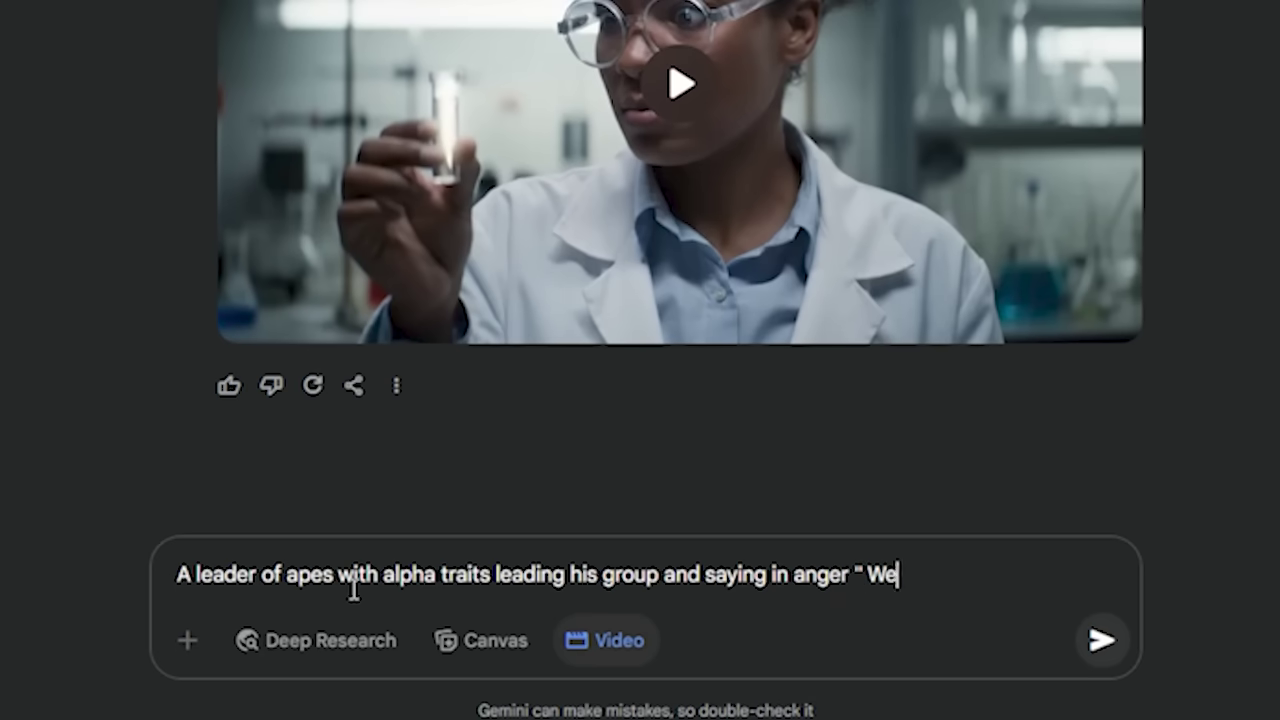
Finish and send the angry ape leader prompt, then play the finished video.
type("umans , we are not slaves anymore \" , cinematic")
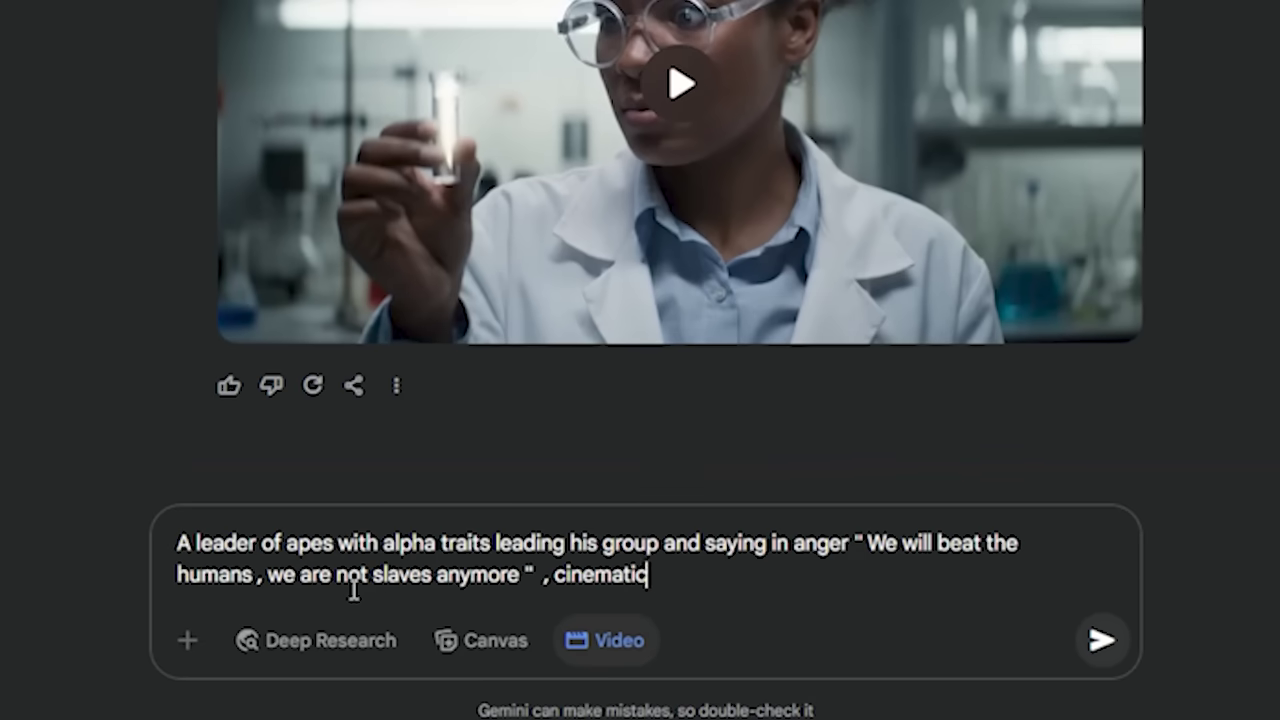
type("f")
key("Return")
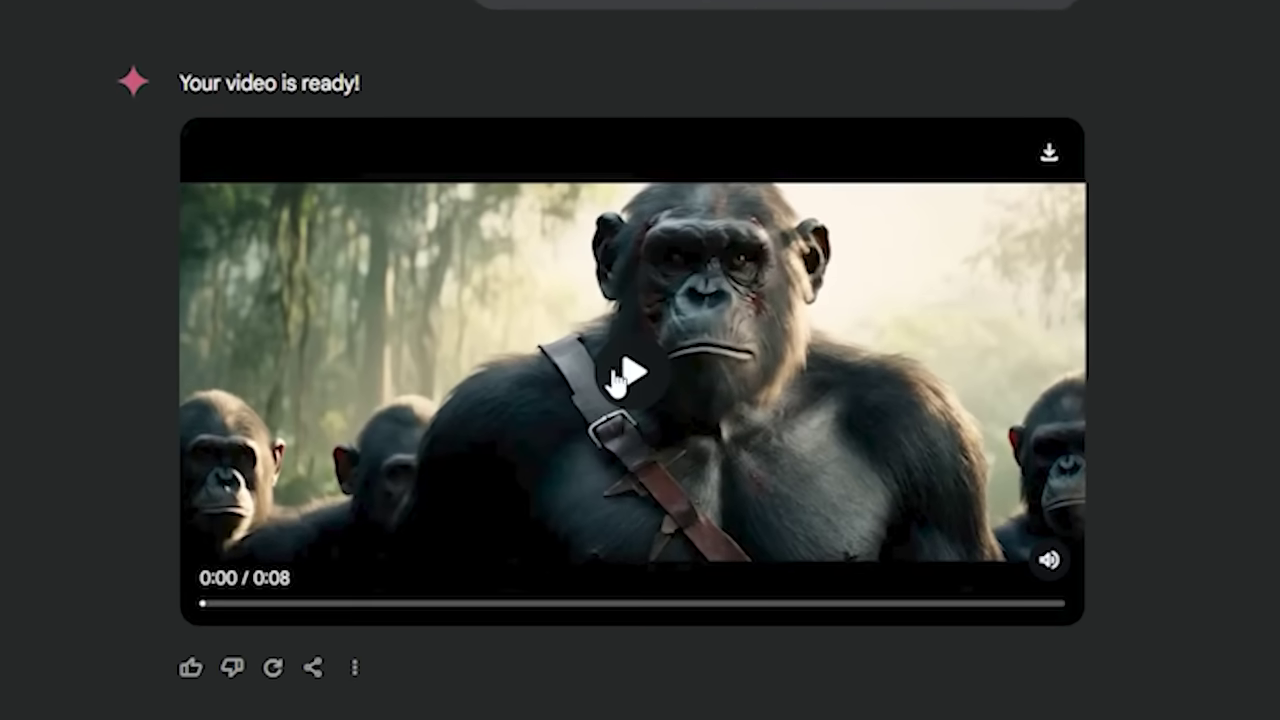
left_click(728, 364)
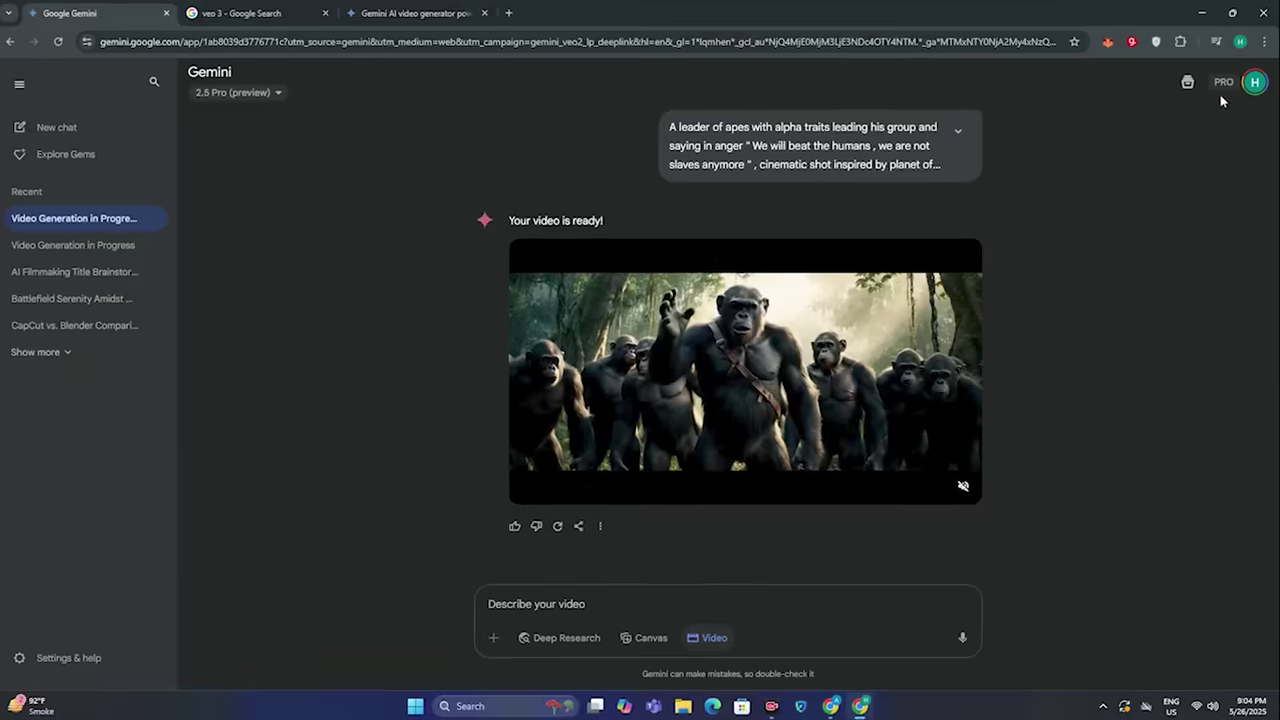
left_click(245, 13)
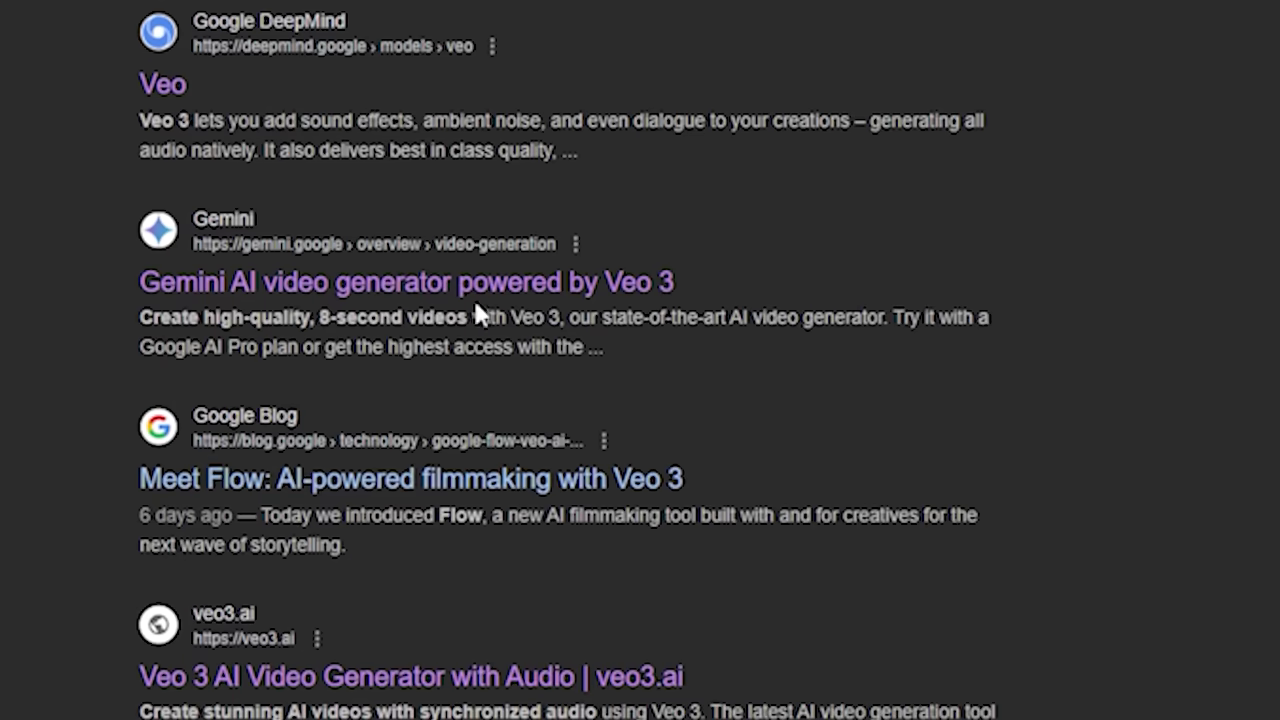
Open the Gemini AI video generator result and view its Free vs Google AI Pro plans.
left_click(456, 286, "ctrl")
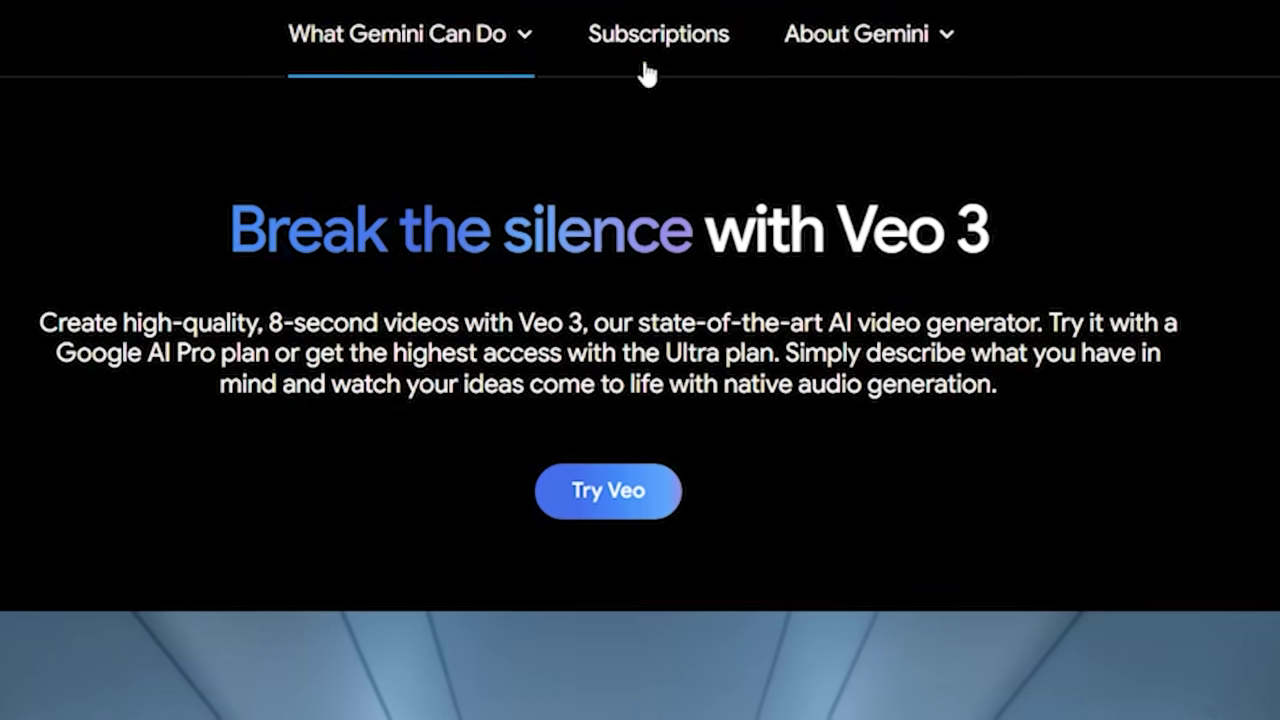
left_click(658, 36)
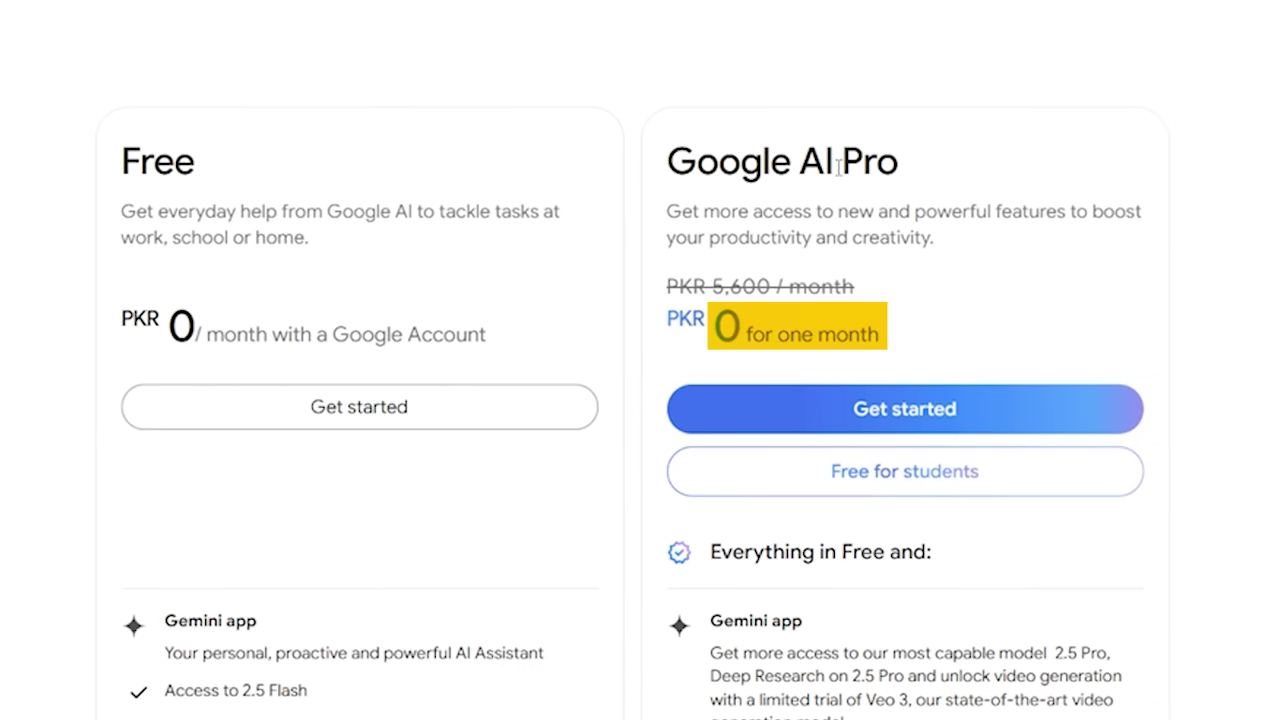
scroll(1143, 244, "down", 5)
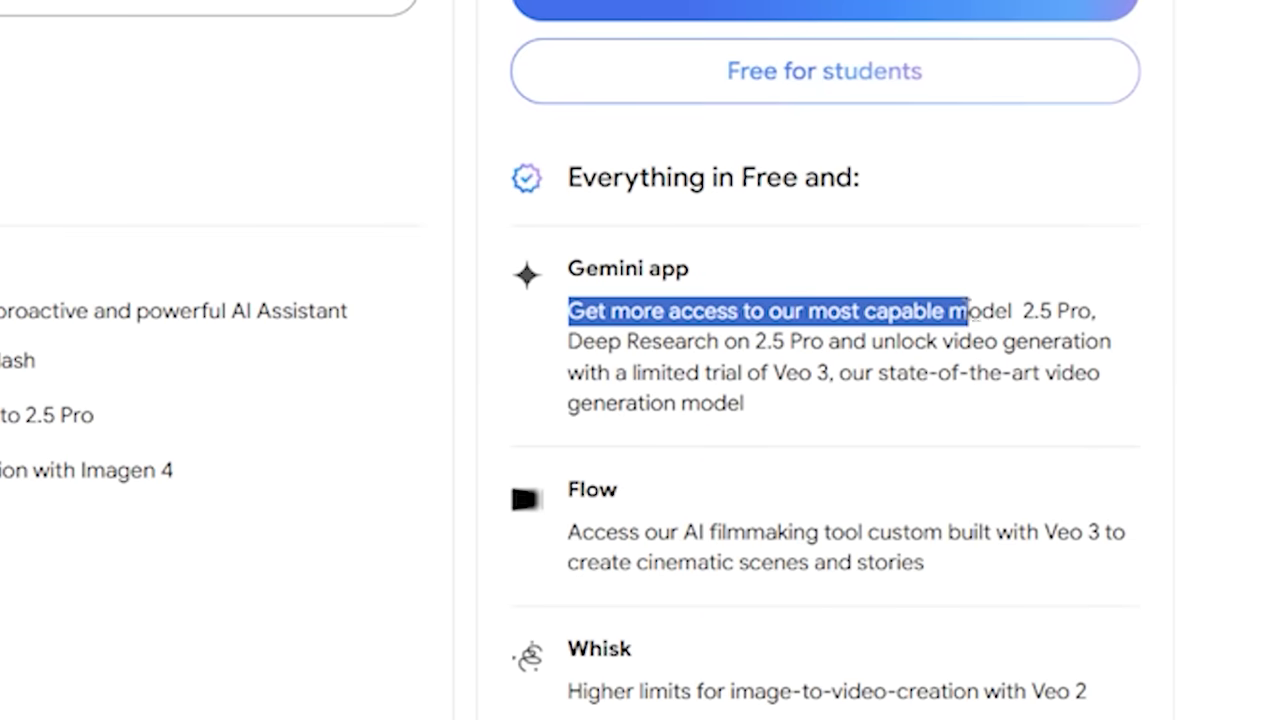
left_click_drag(1026, 302, 1088, 332)
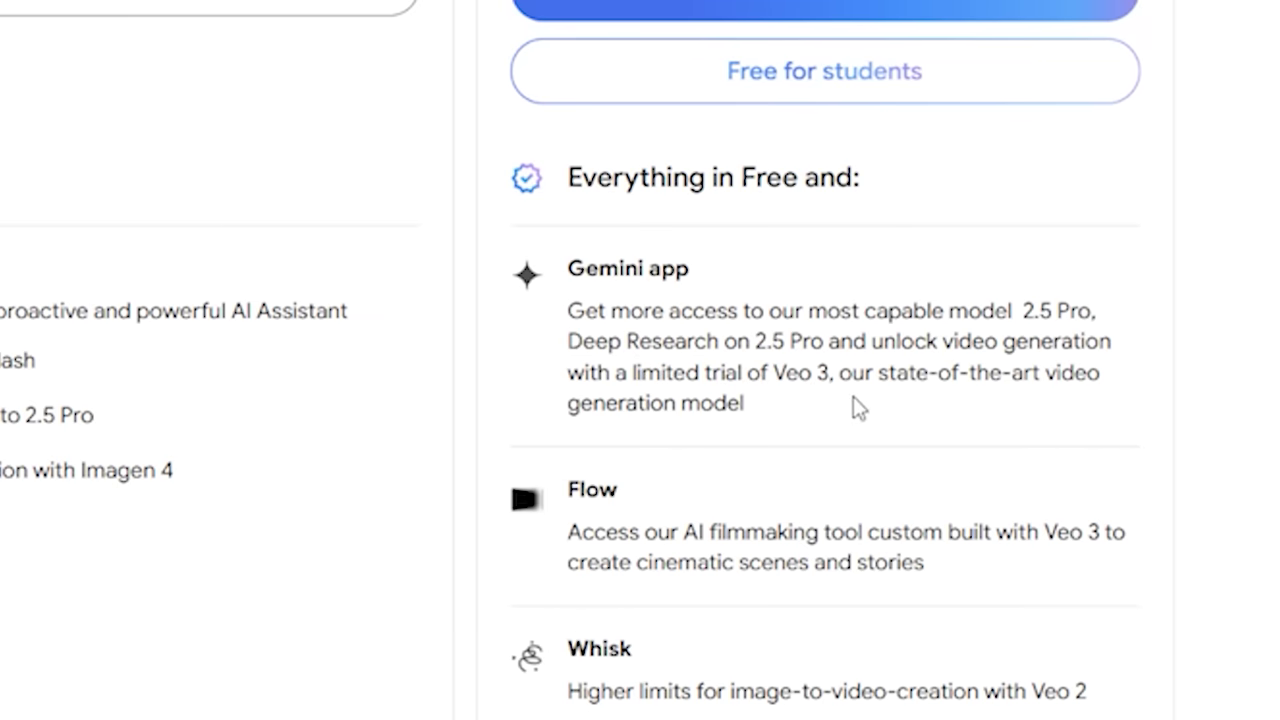
scroll(853, 396, "down", 1)
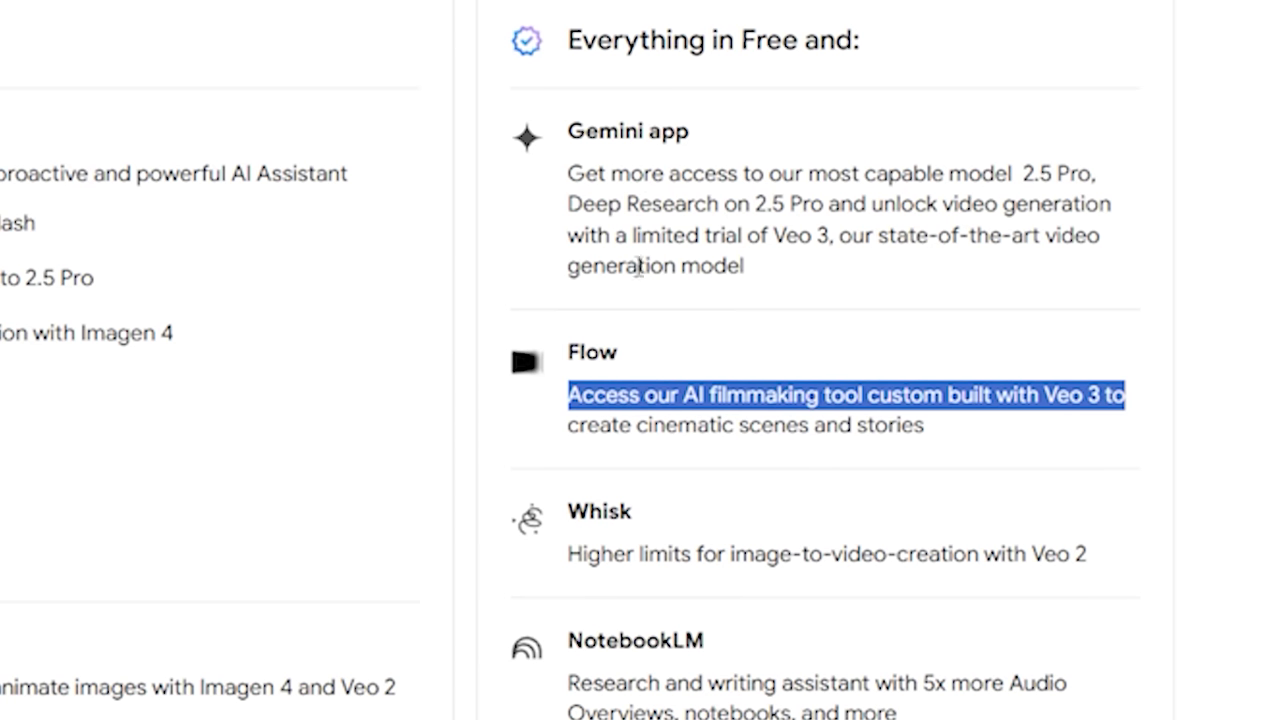
left_click(857, 347)
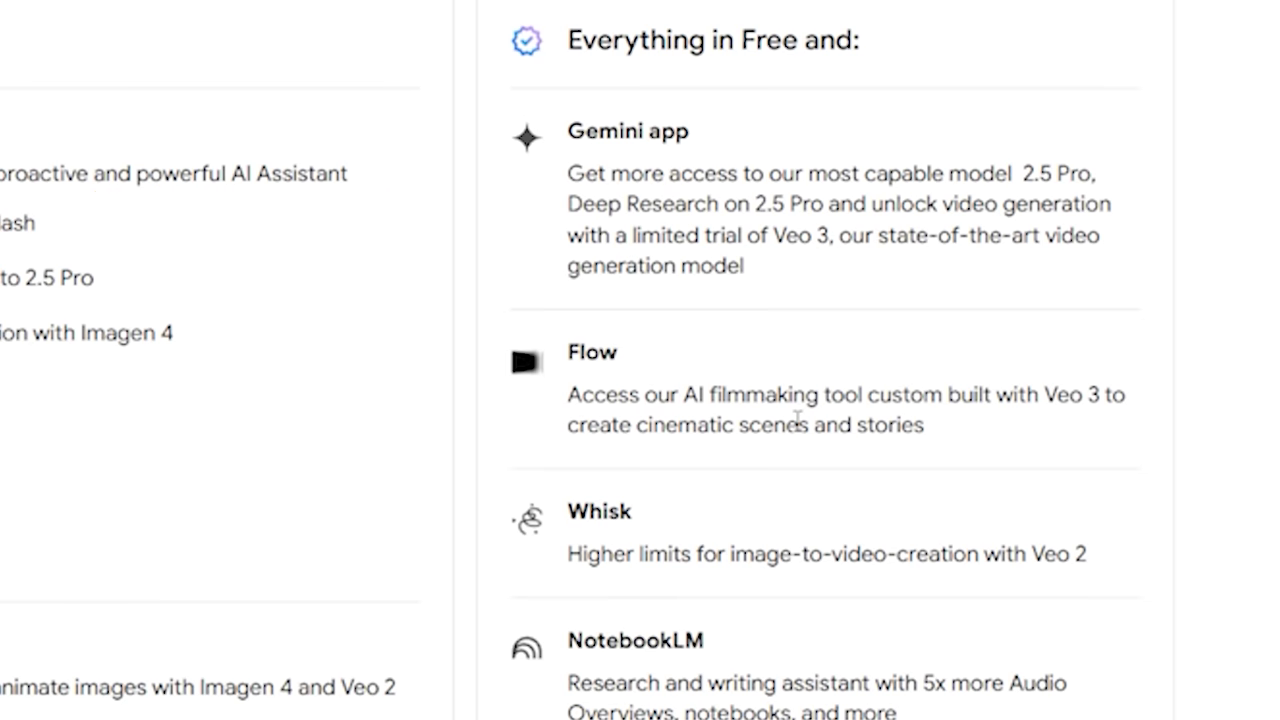
scroll(608, 316, "down", 2)
scroll(612, 345, "down", 2)
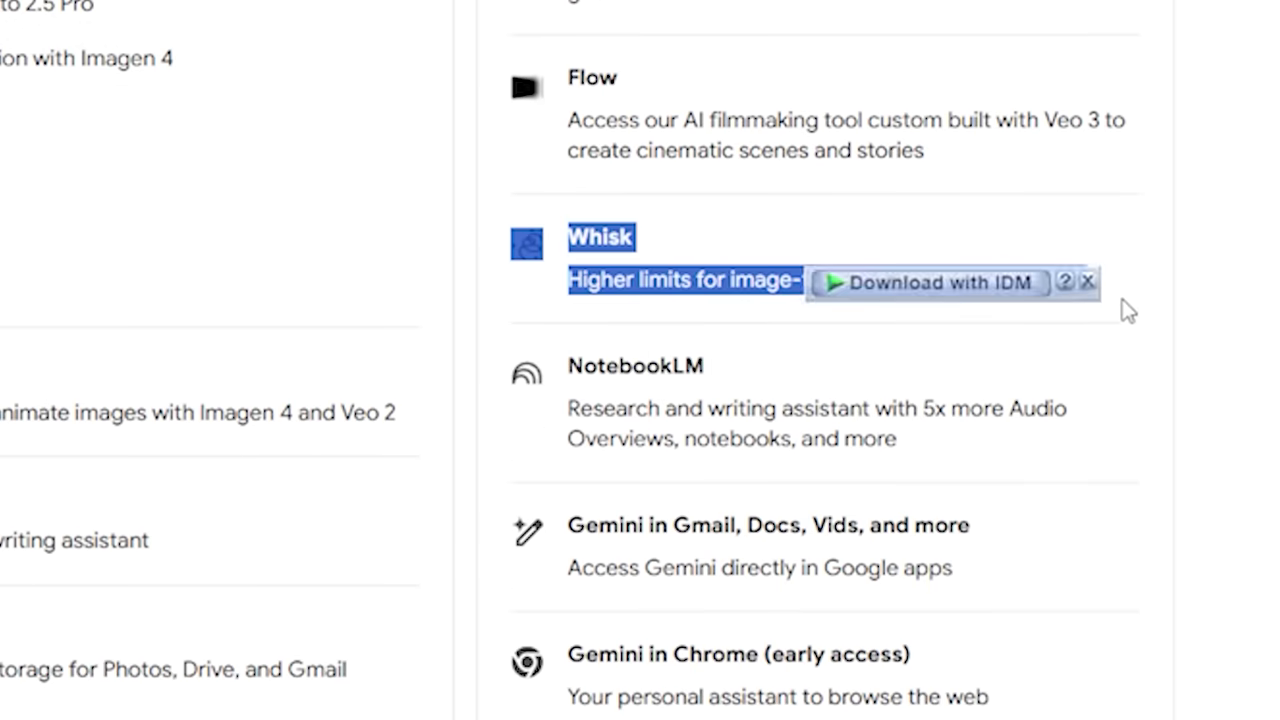
scroll(1222, 325, "up", 6)
scroll(1218, 312, "up", 5)
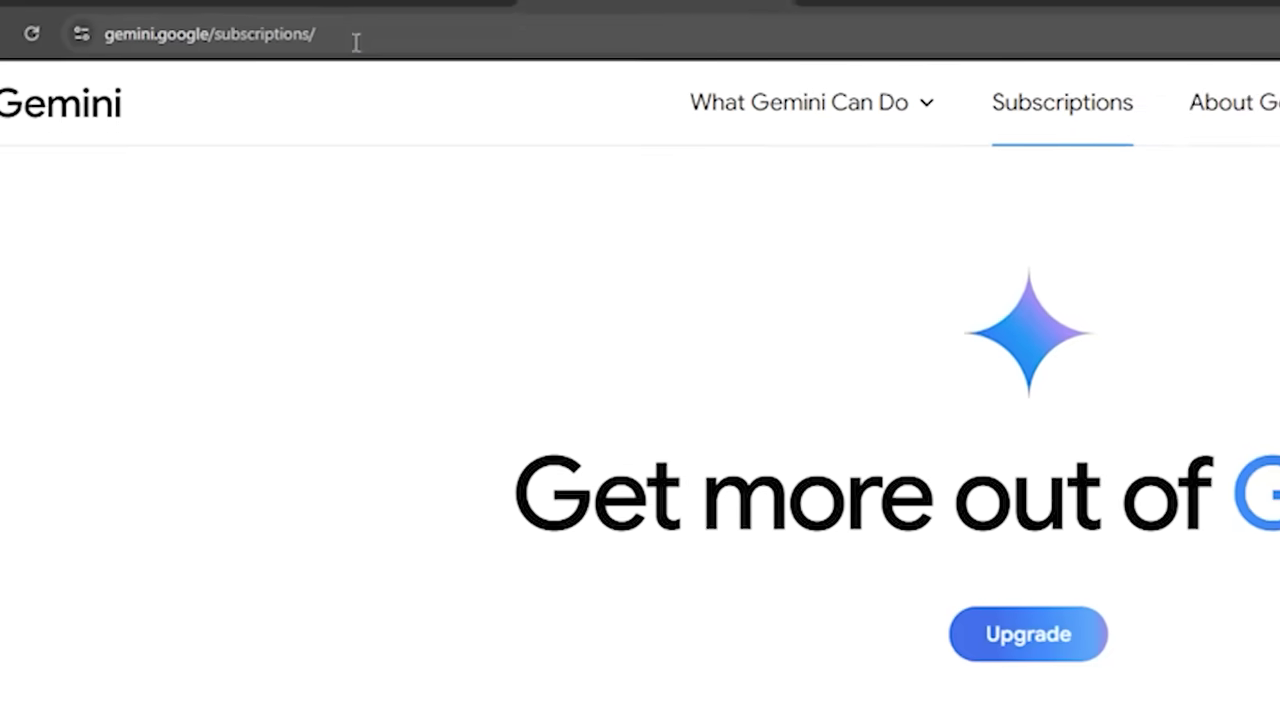
left_click_drag(296, 48, 216, 47)
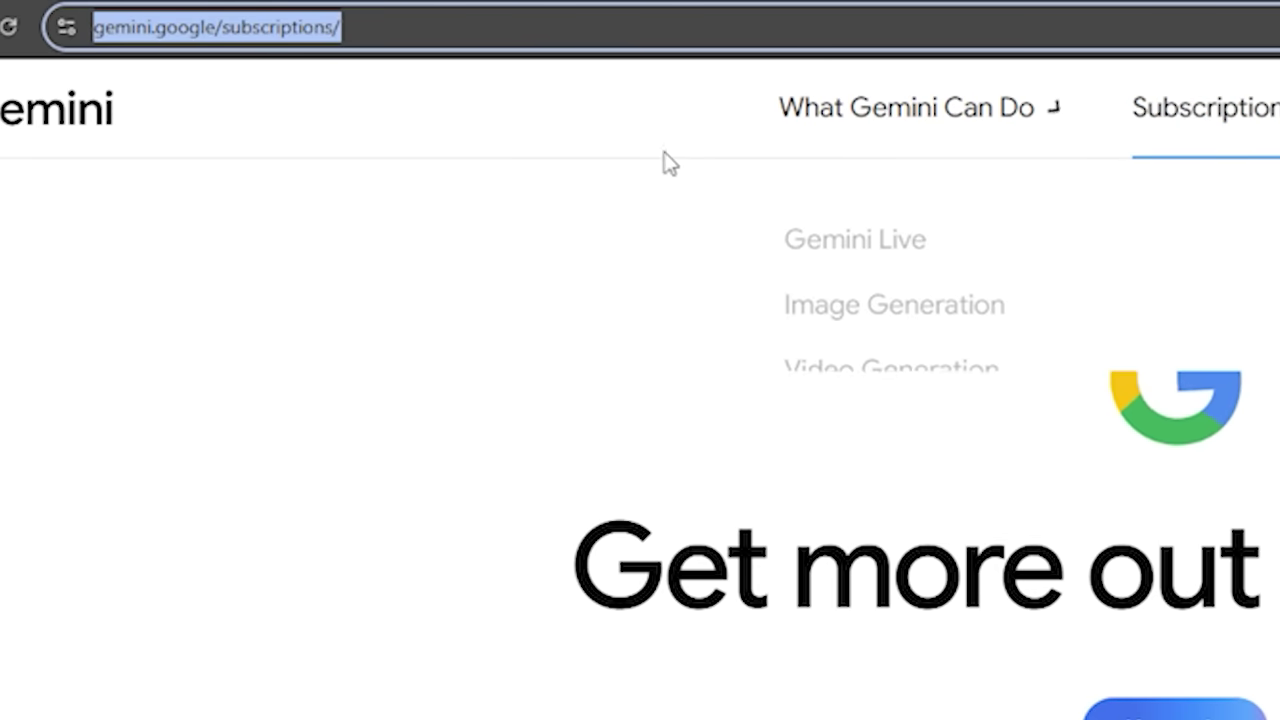
scroll(1050, 440, "down", 3)
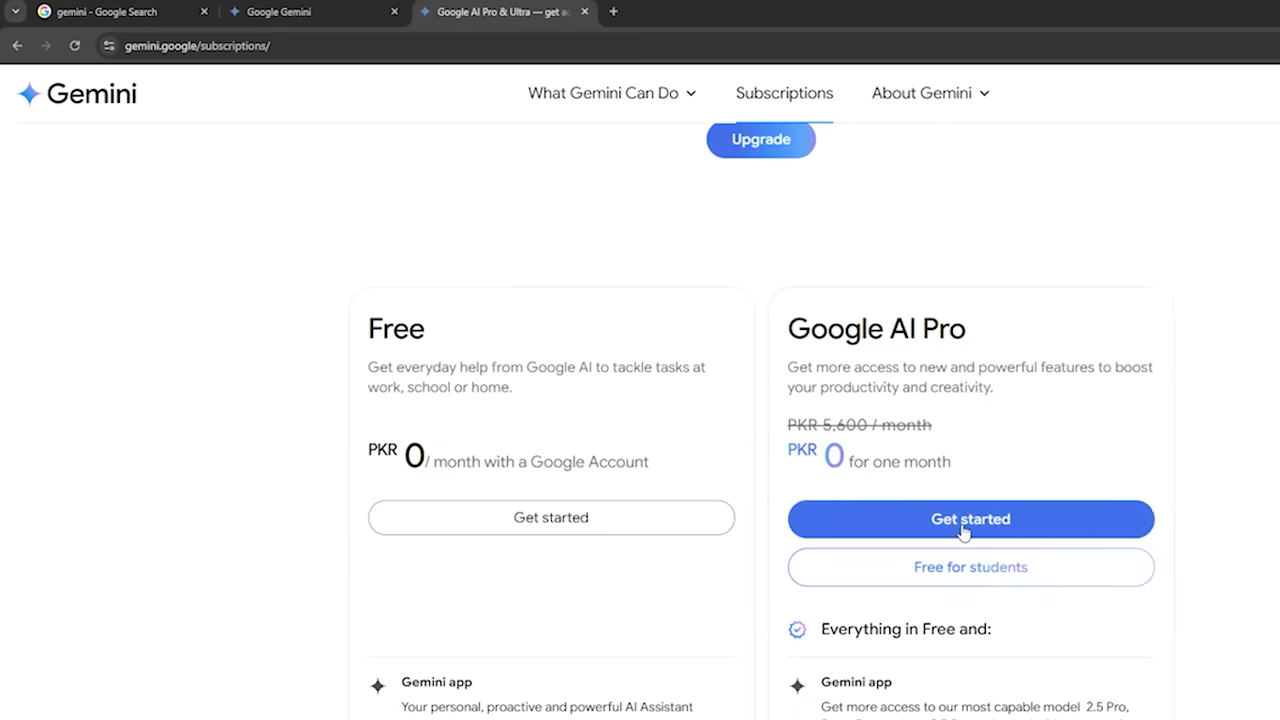
Start the Google AI Pro trial, agree to the Google One terms, and choose to add a card.
left_click(1000, 522)
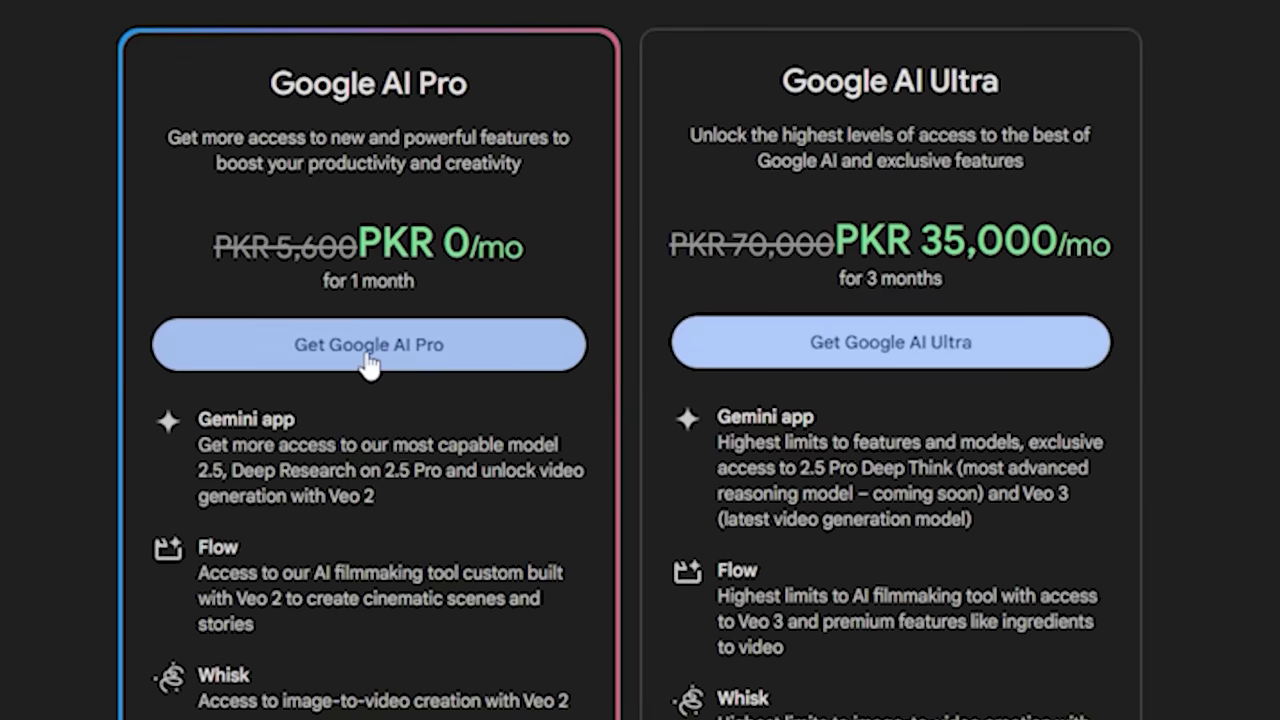
left_click(369, 362)
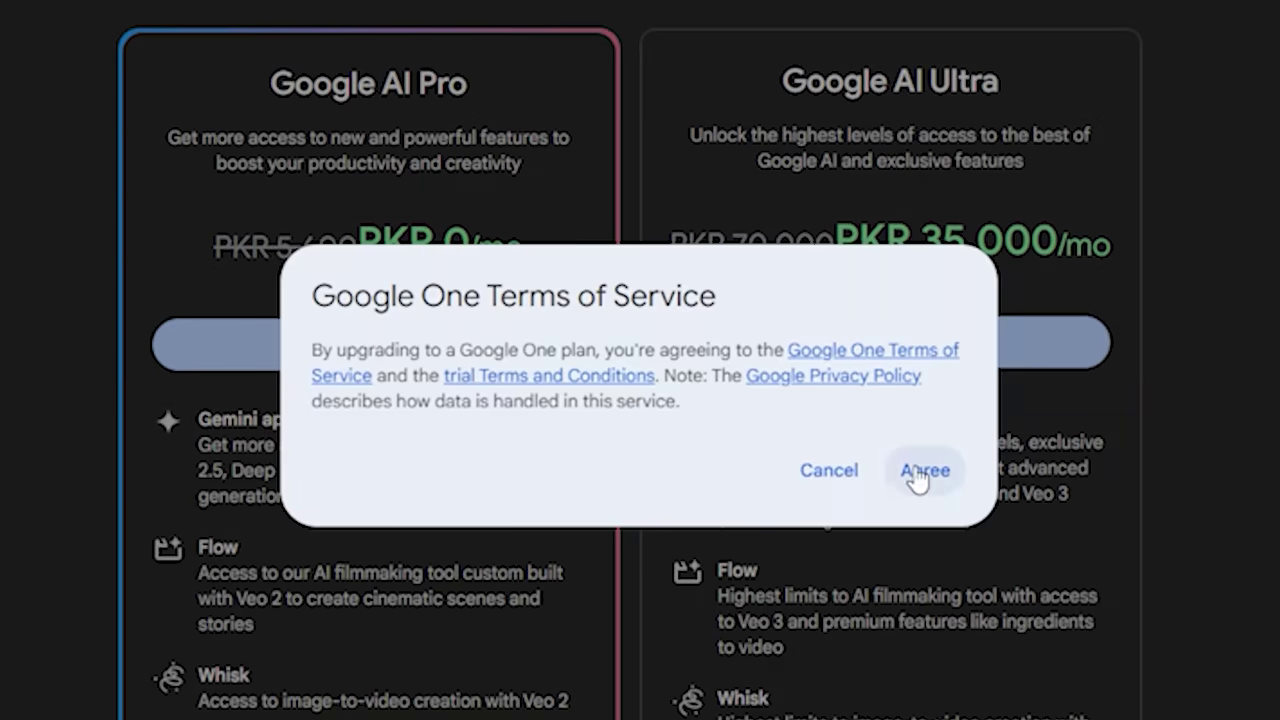
left_click(917, 472)
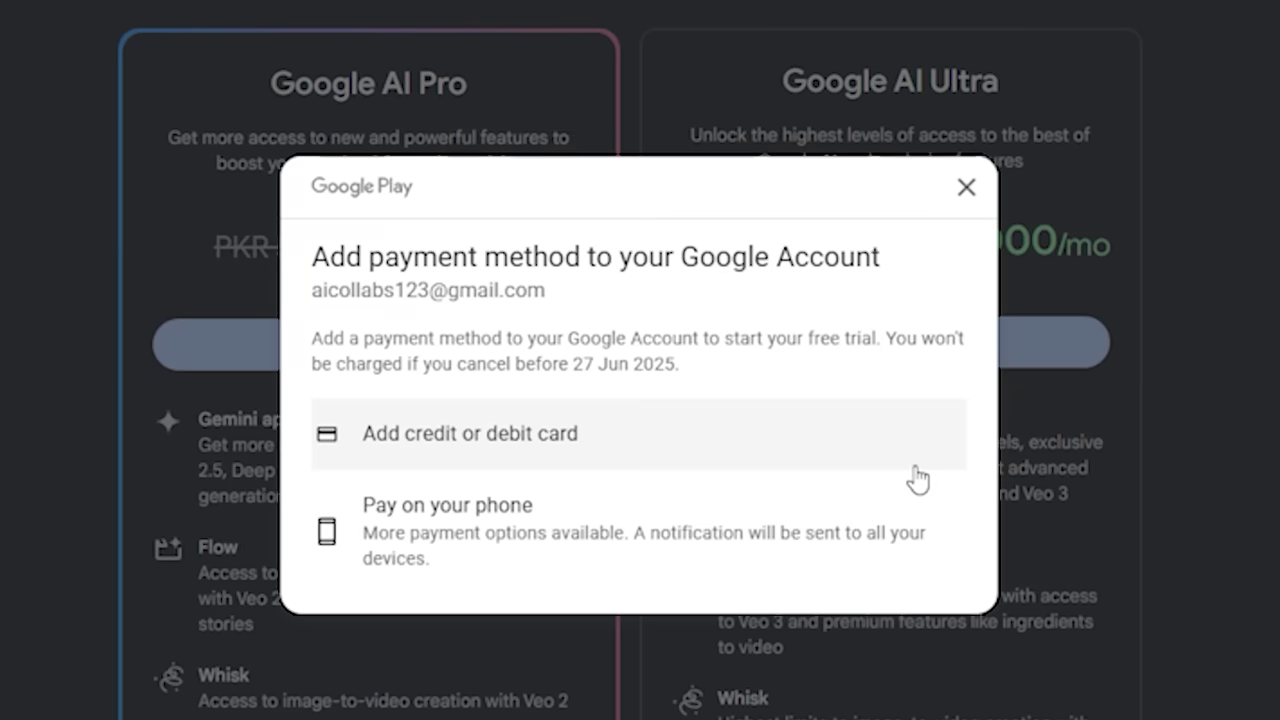
left_click(571, 445)
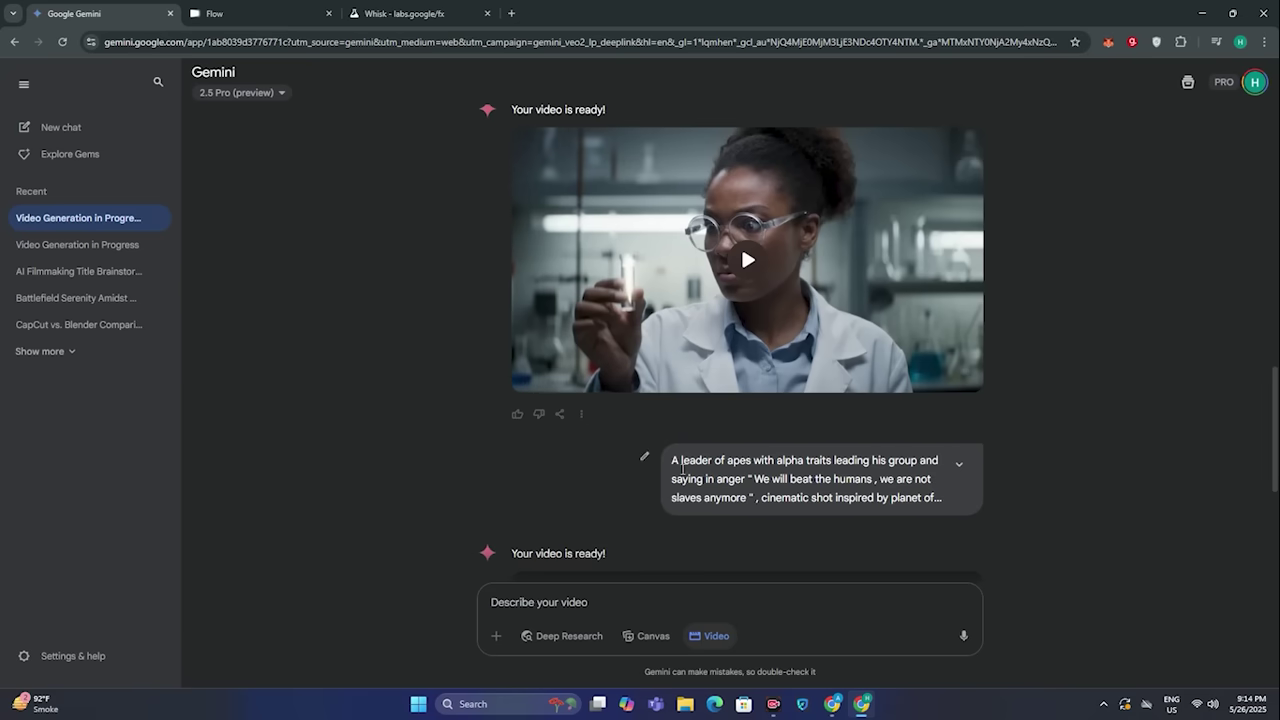
Go to the Flow landing page at labs.google/flow/about and create a new project.
scroll(623, 578, "down", 3)
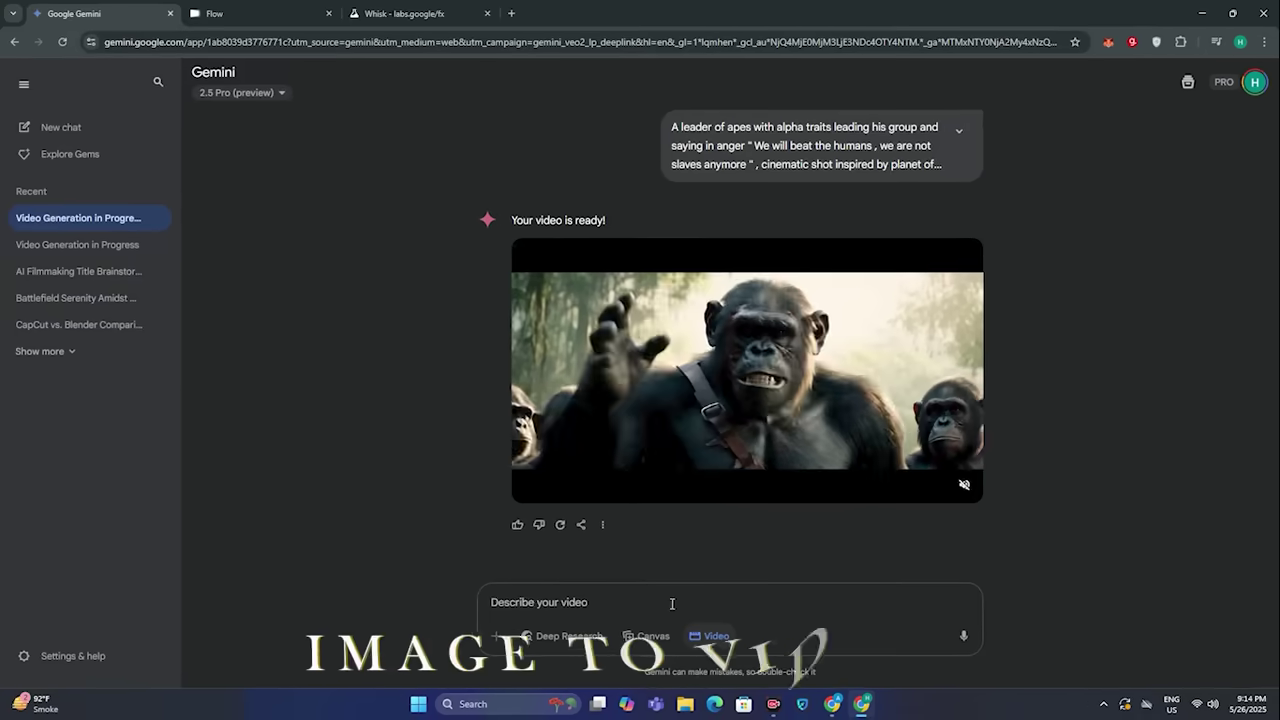
left_click(190, 16)
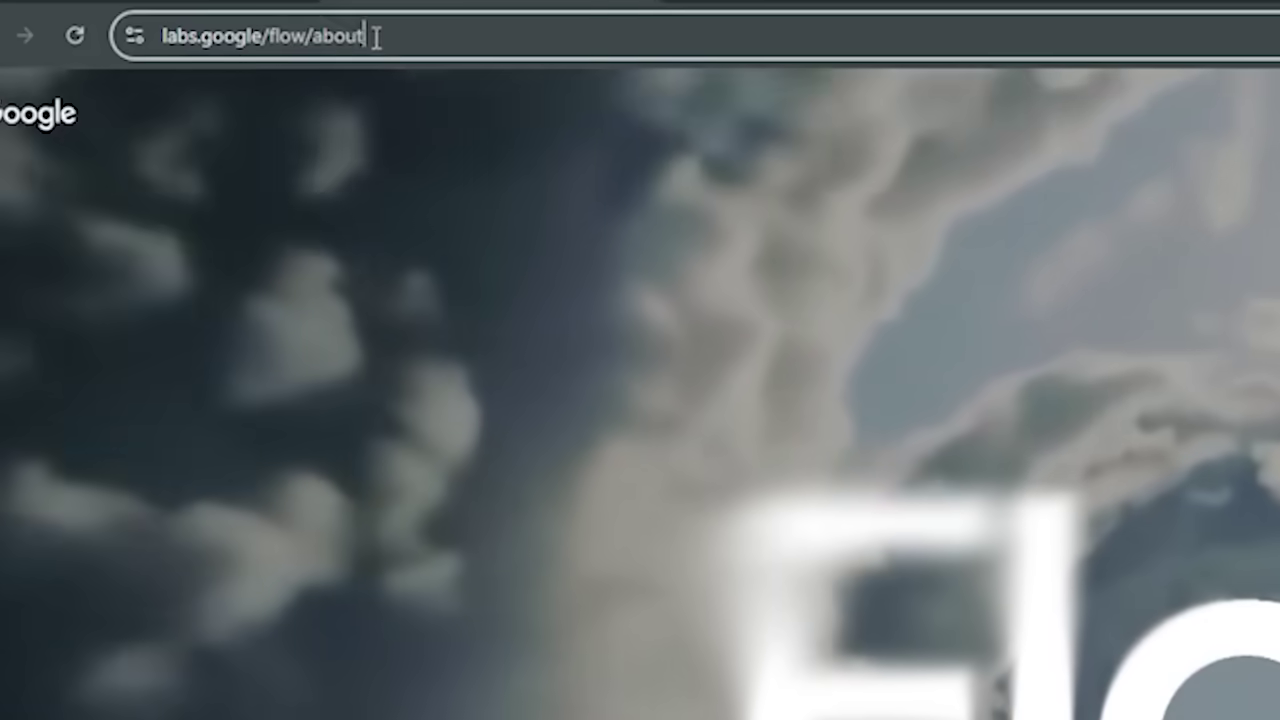
left_click_drag(238, 40, 108, 45)
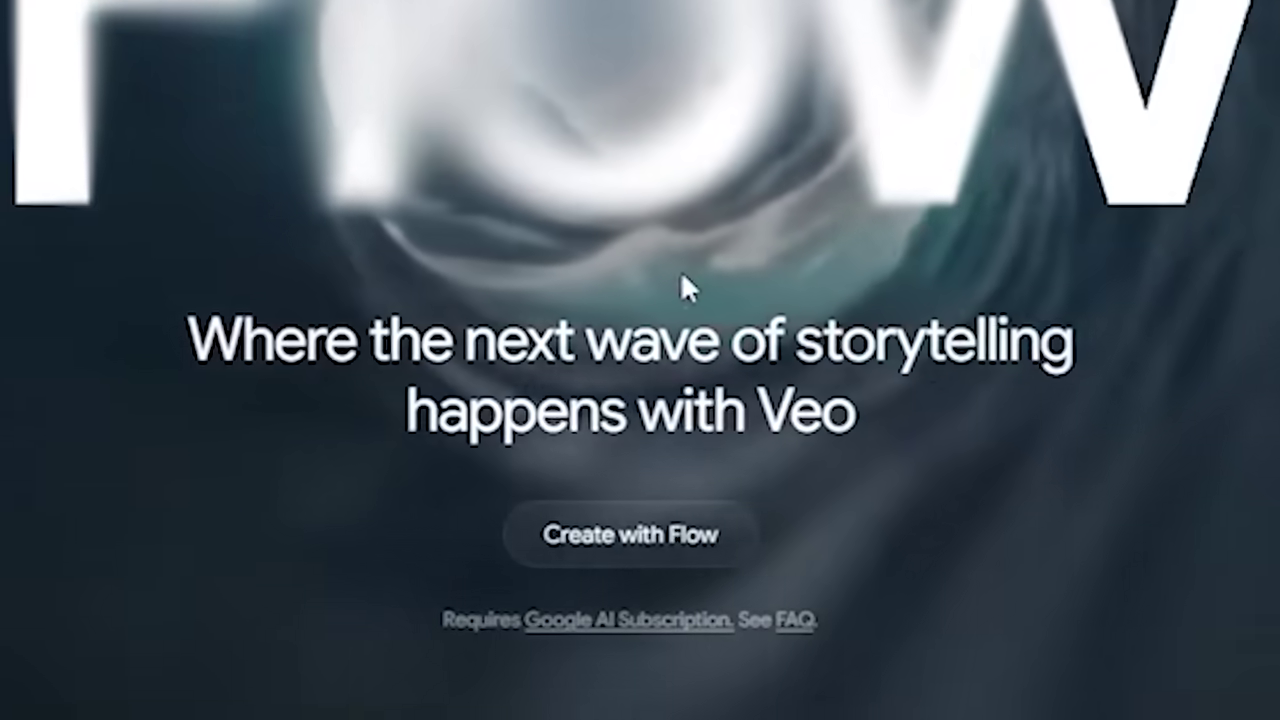
left_click(630, 588)
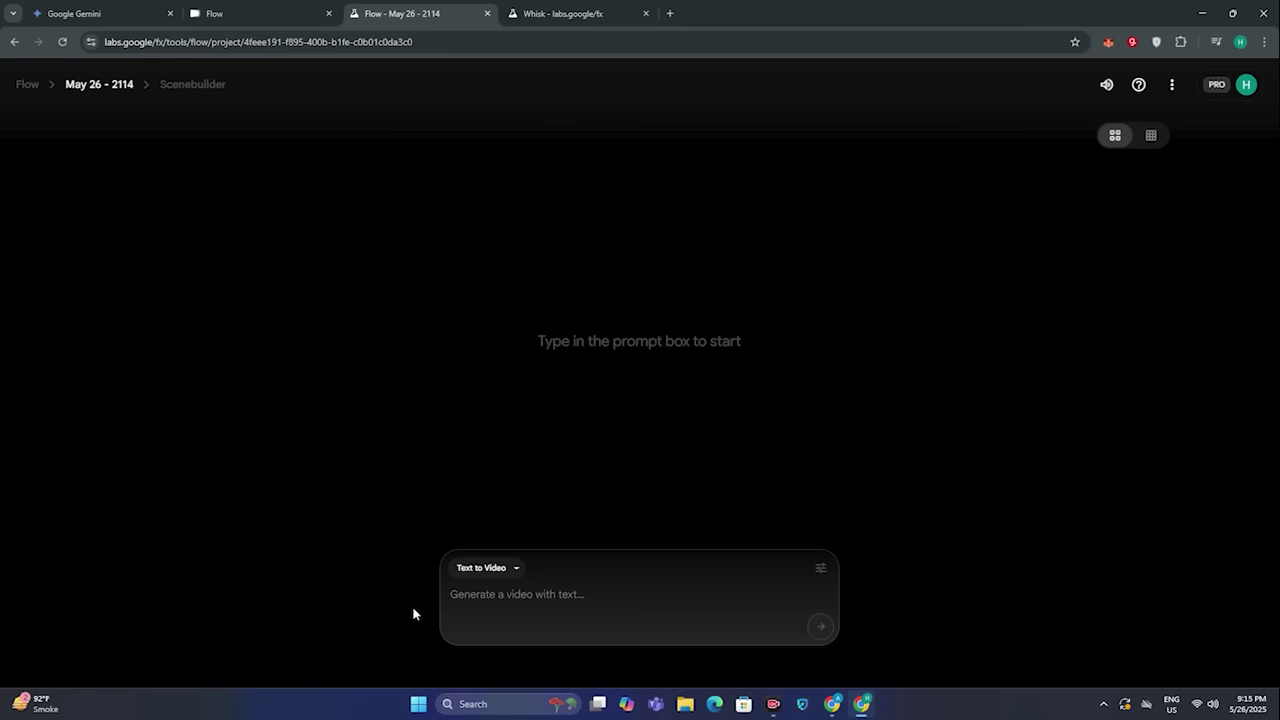
Switch the generation mode to Frames to Video and add the ape image as first frame.
left_click(481, 576)
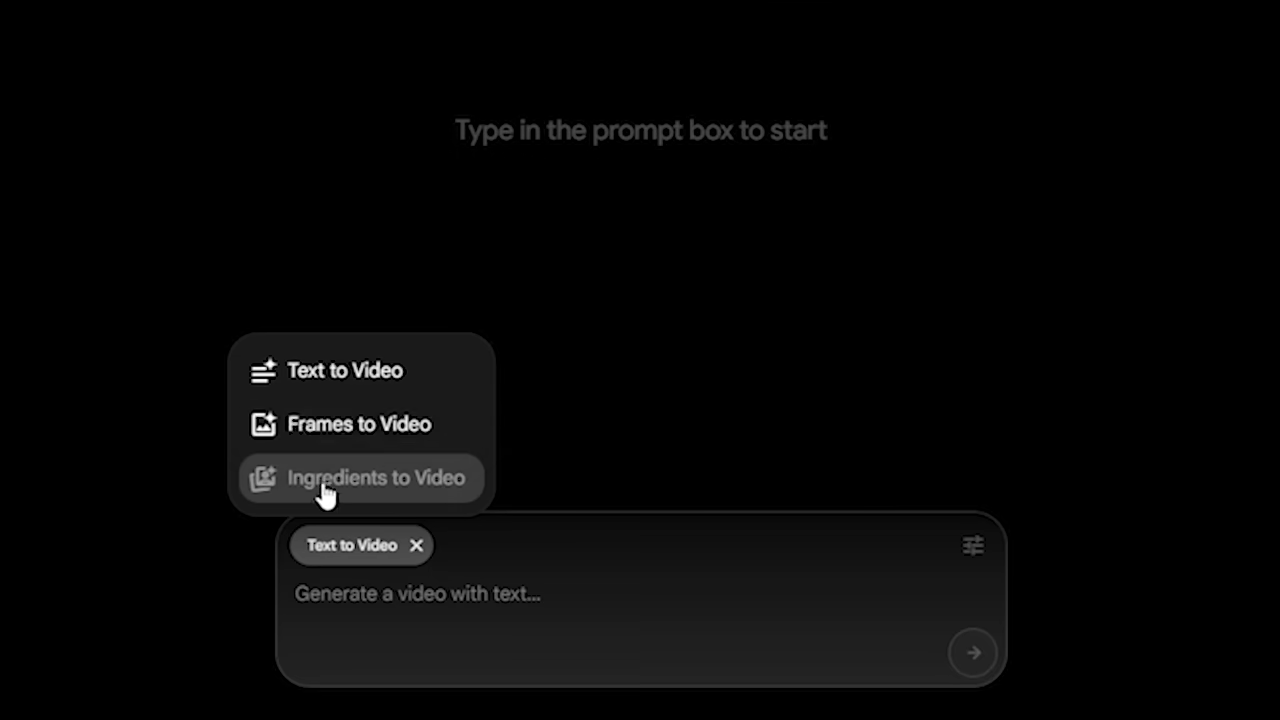
mouse_move(370, 495)
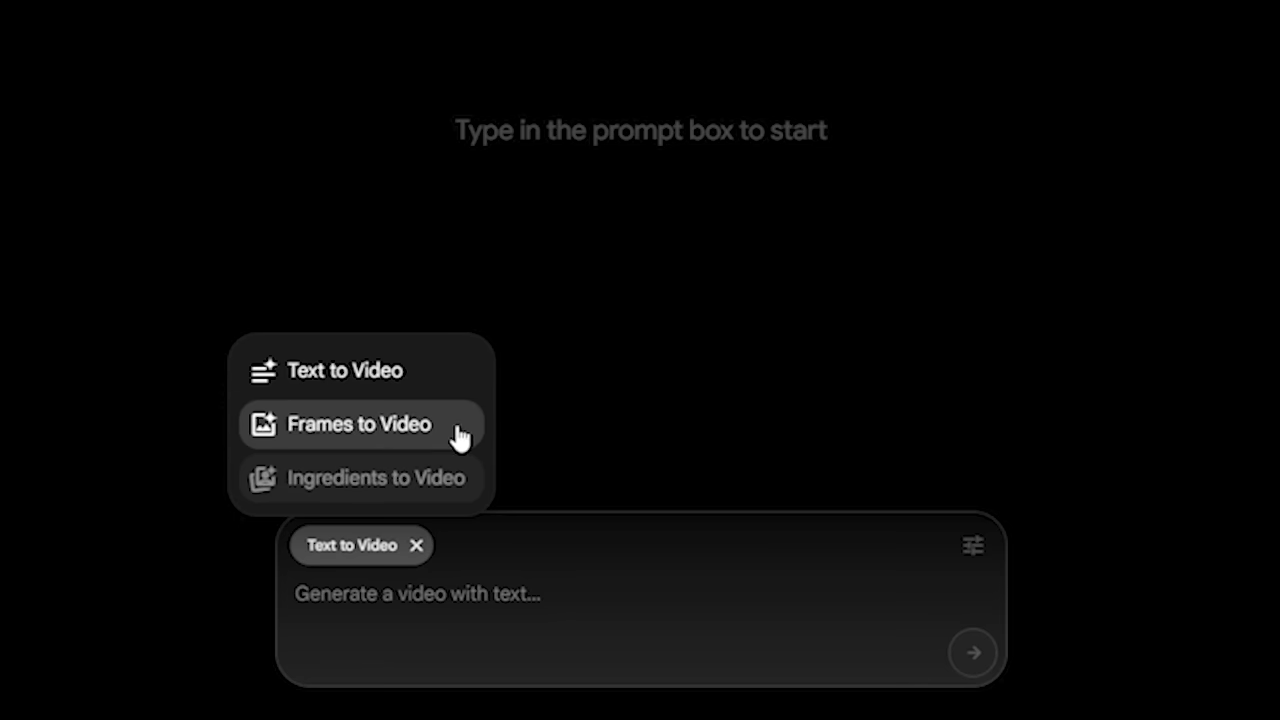
key("Escape")
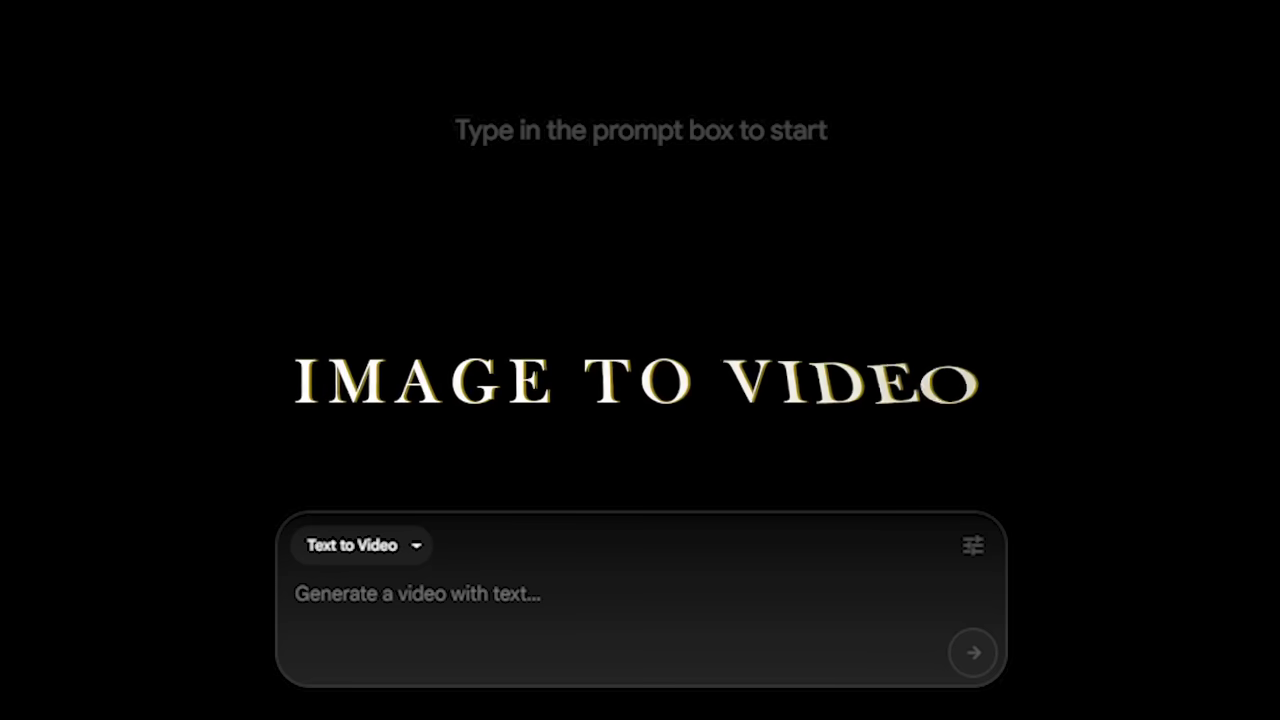
left_click(369, 553)
left_click(357, 425)
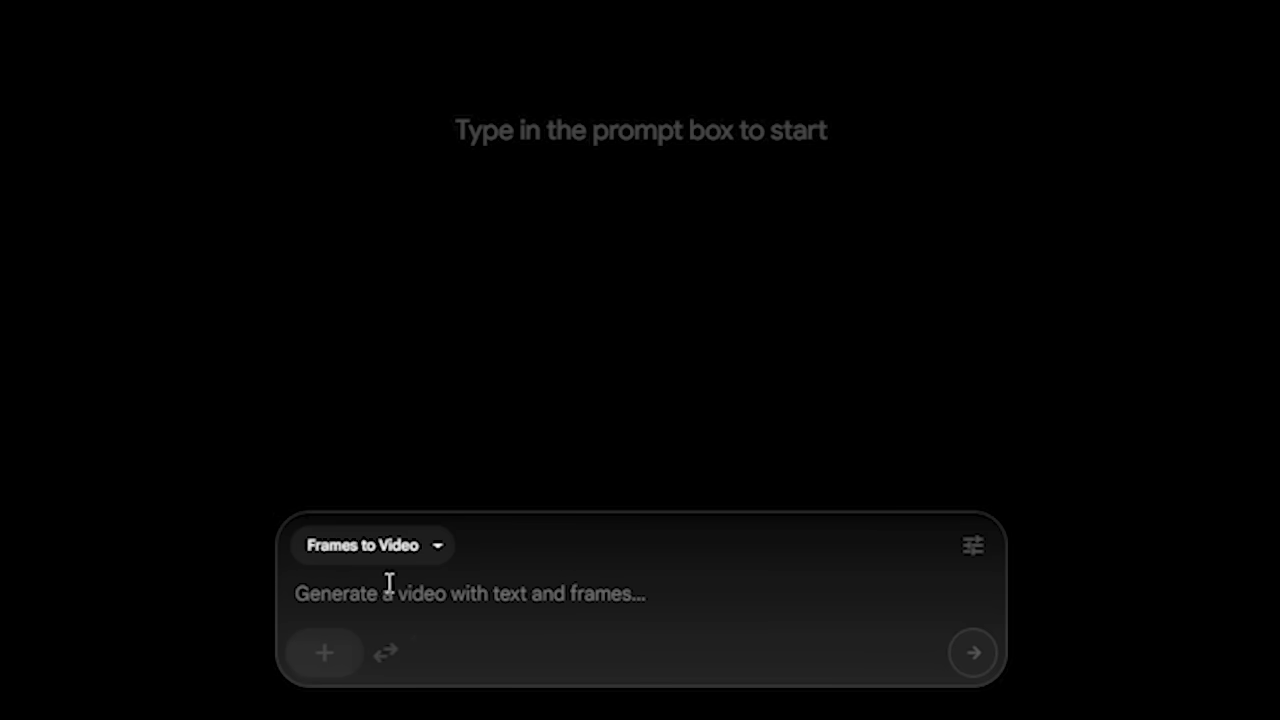
left_click(325, 653)
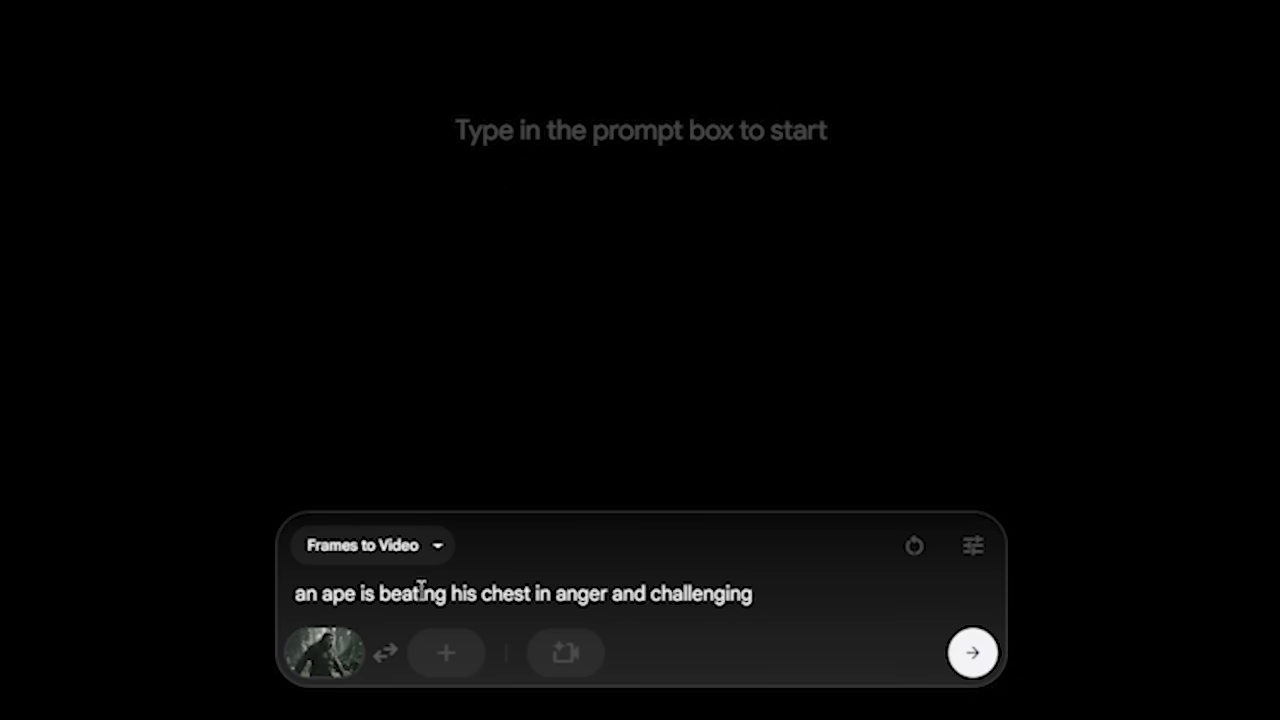
Set quality to Highest Quality (Experimental Audio) Veo 3 with 2 outputs and generate the videos.
left_click(985, 547)
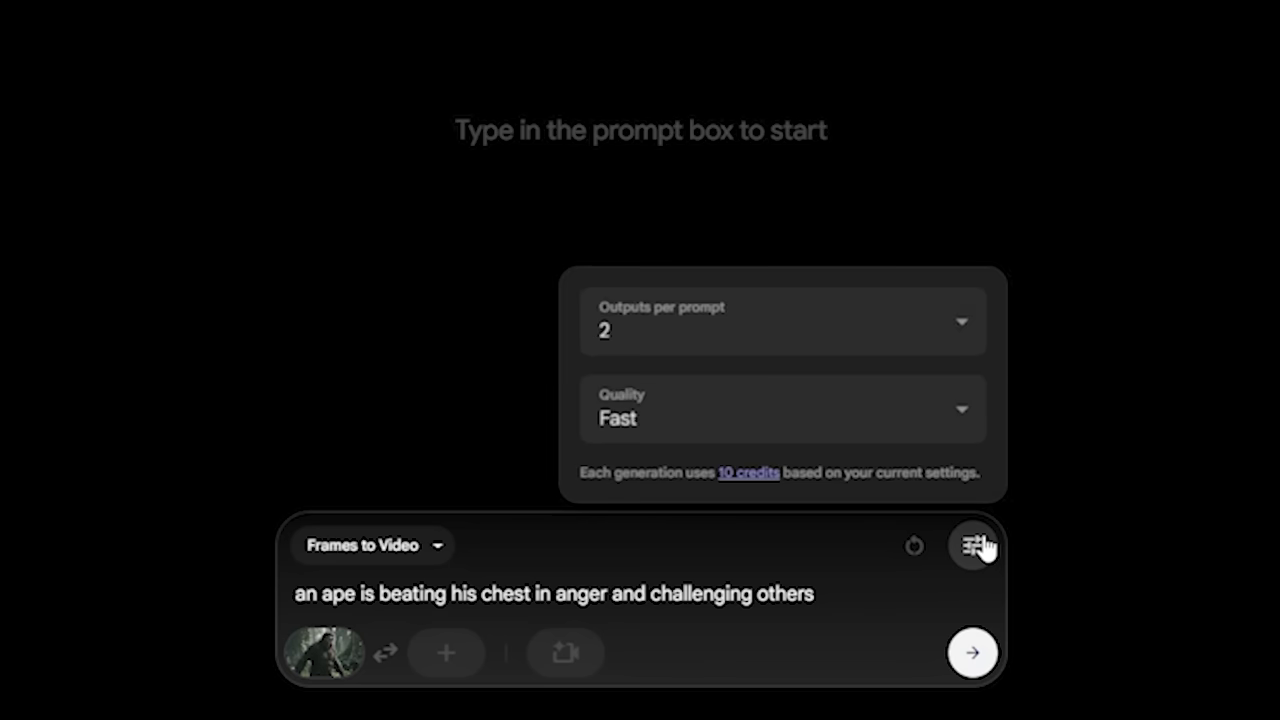
left_click(720, 410)
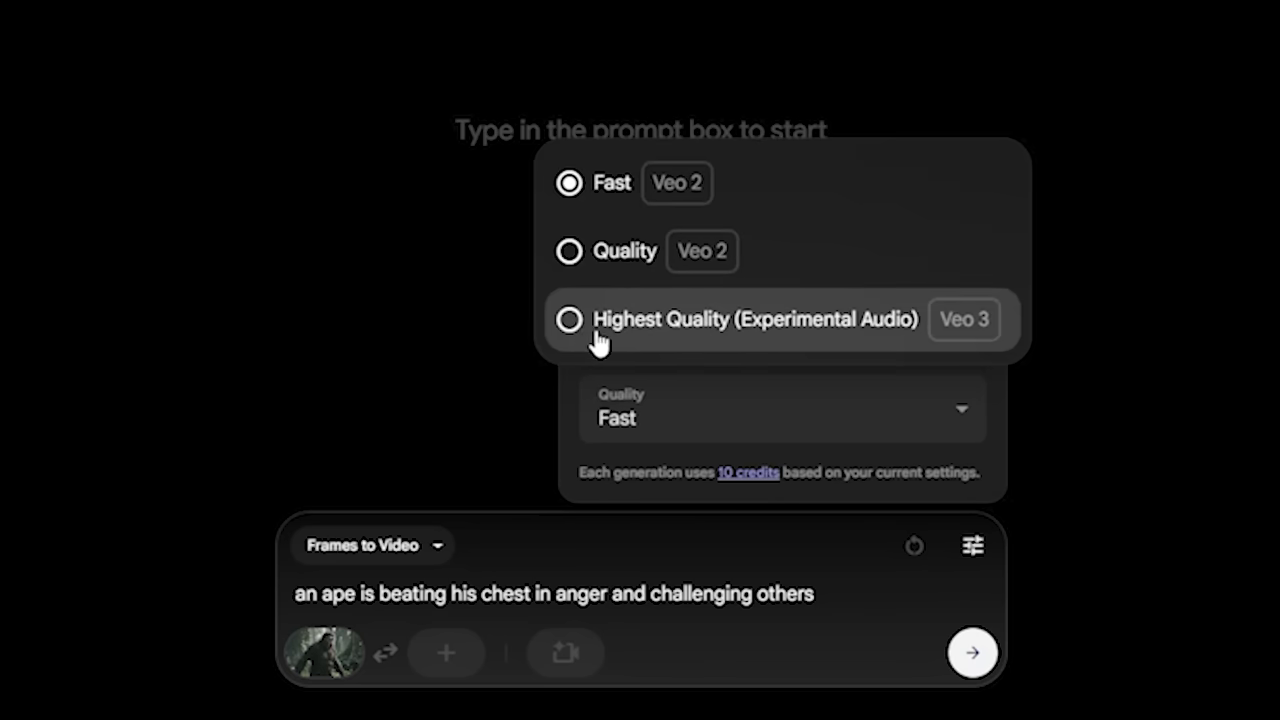
left_click(598, 335)
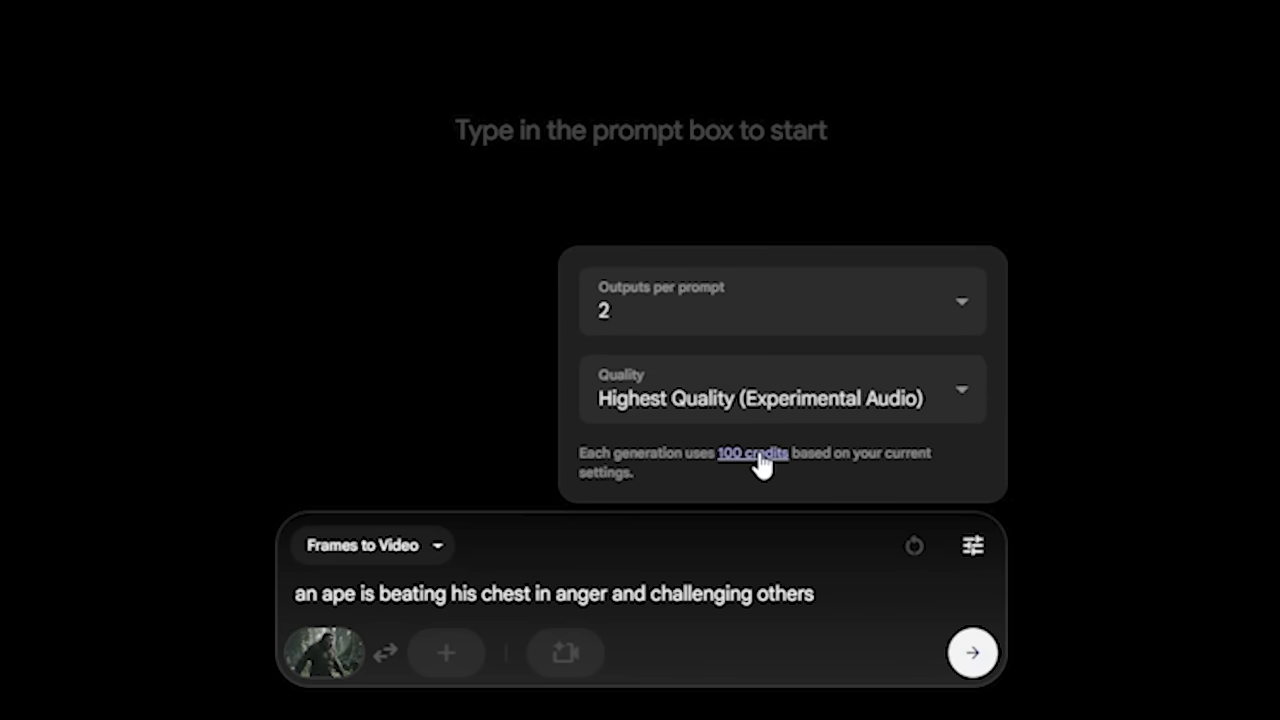
left_click(755, 400)
left_click(586, 166)
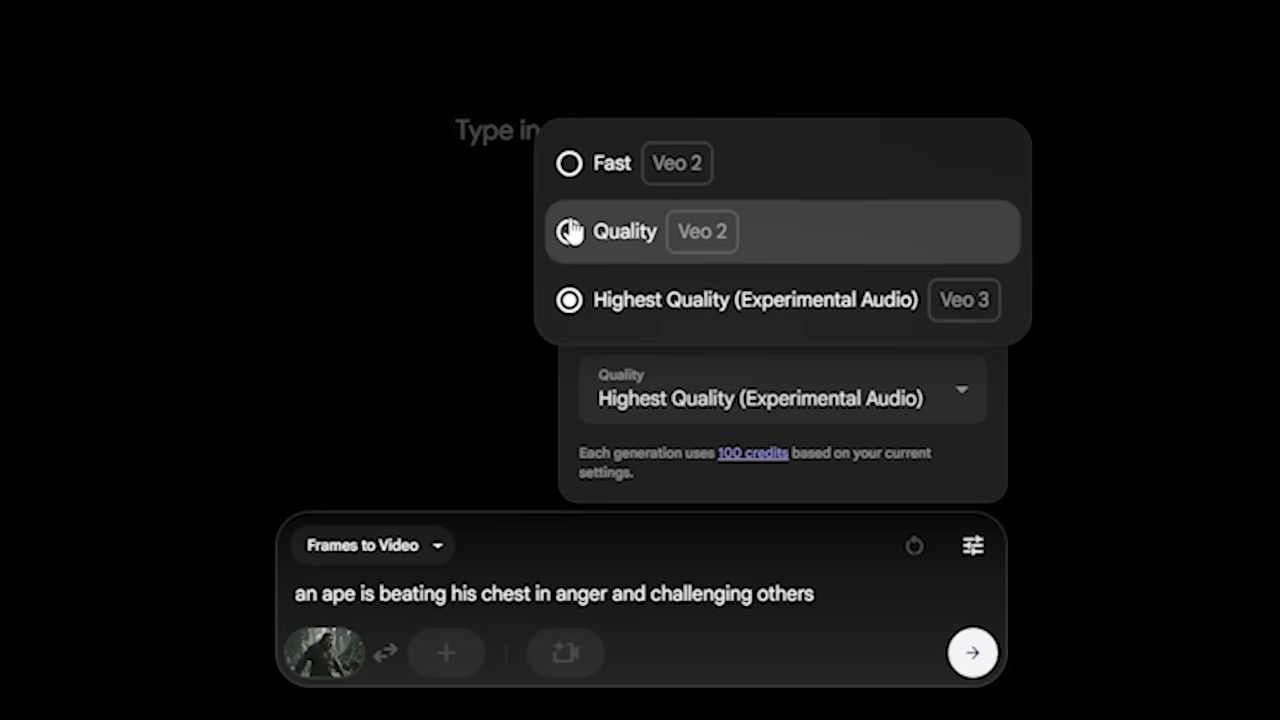
left_click(570, 231)
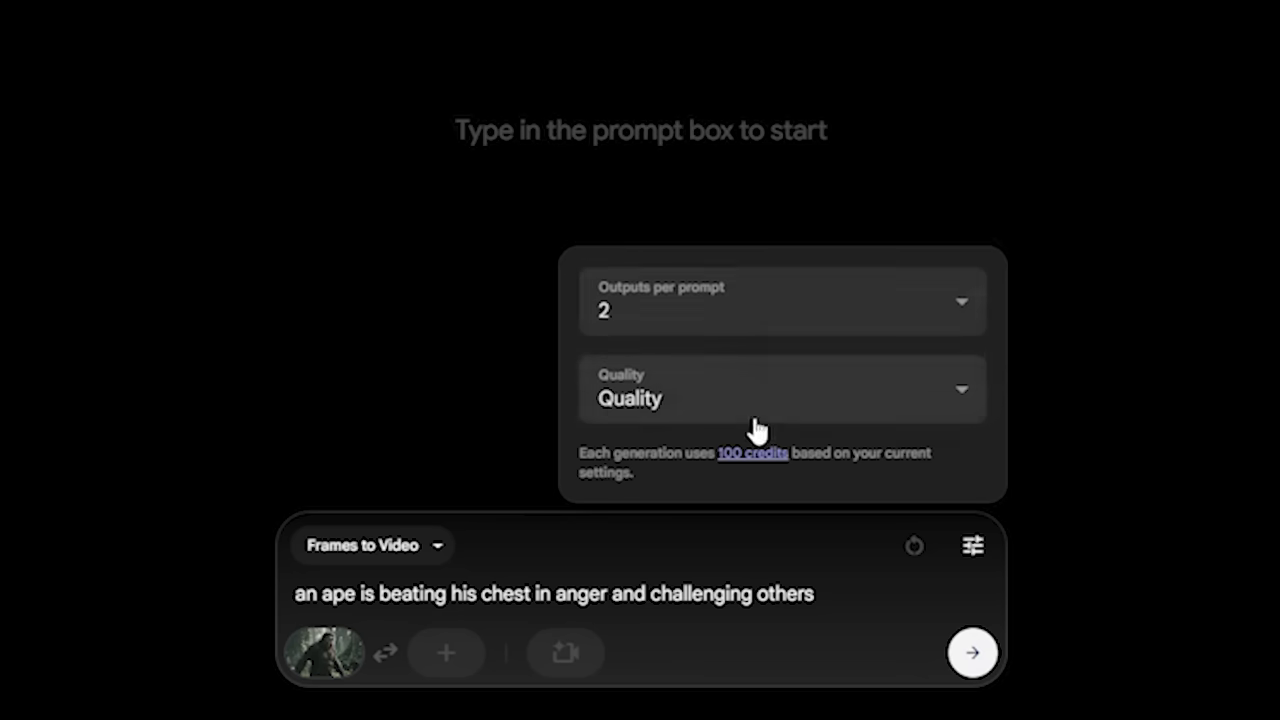
left_click(823, 410)
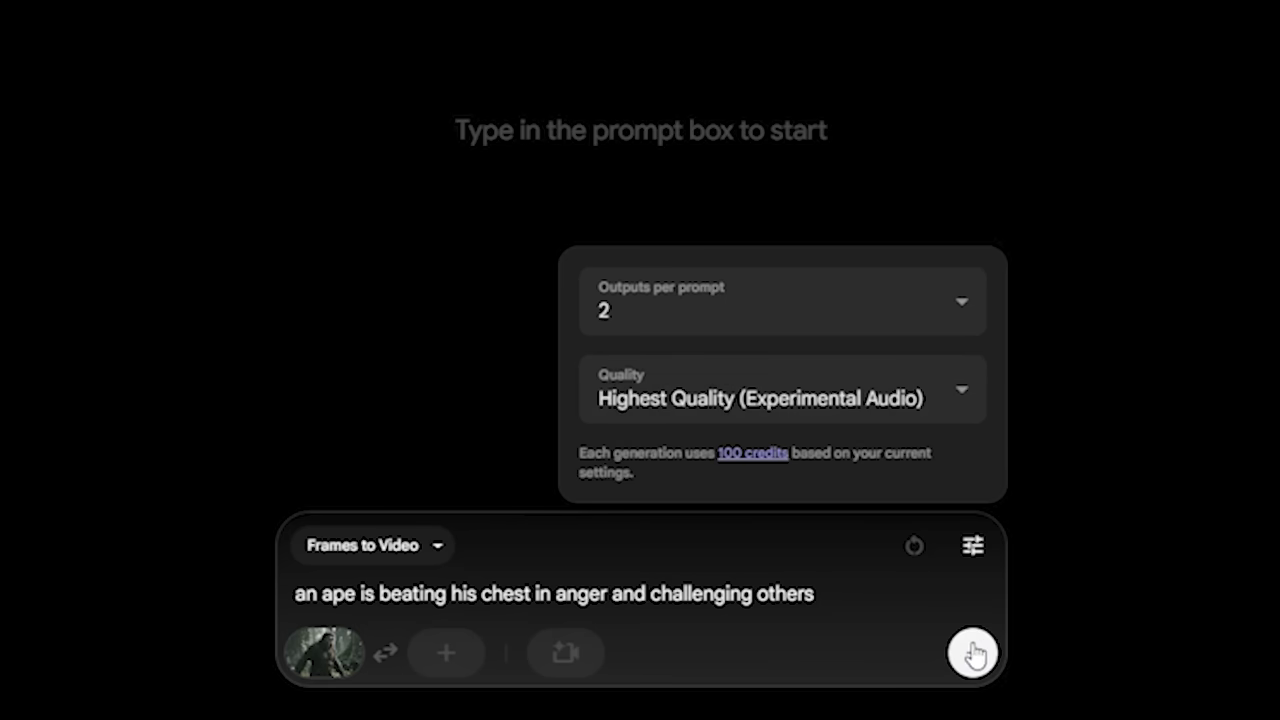
left_click(973, 653)
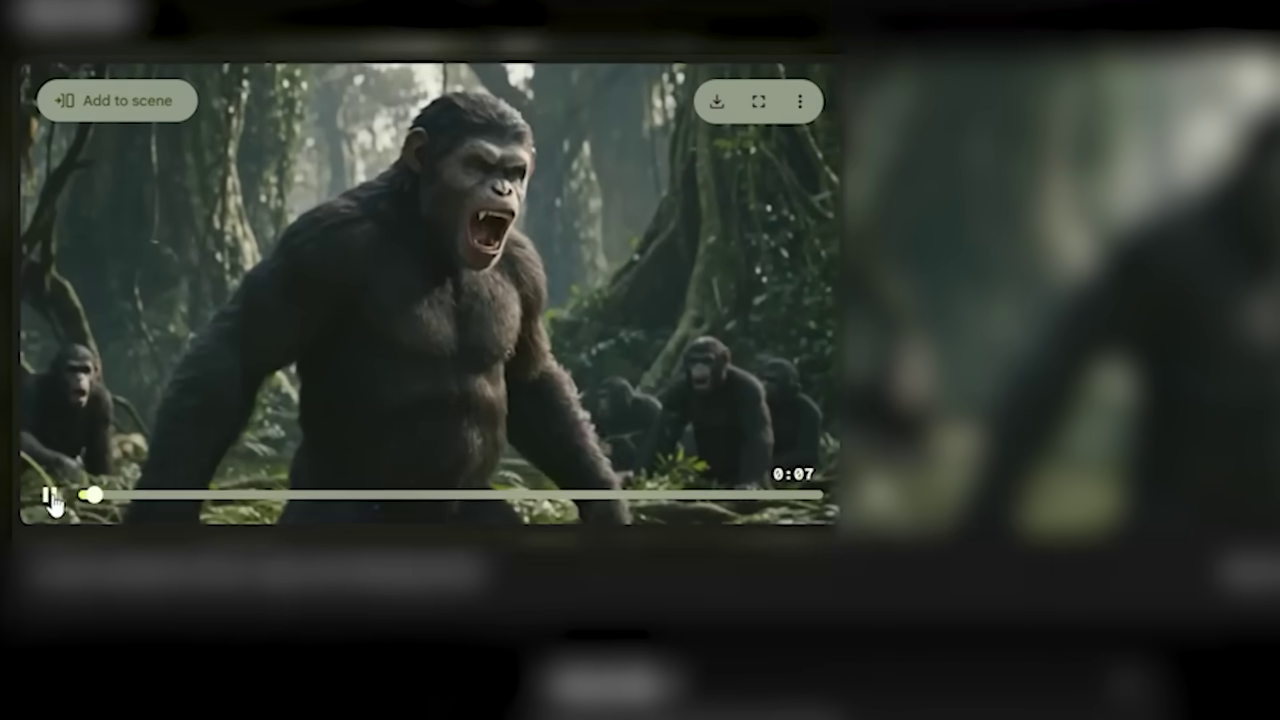
Play the left ape video and open the account panel to check credits.
left_click(130, 445)
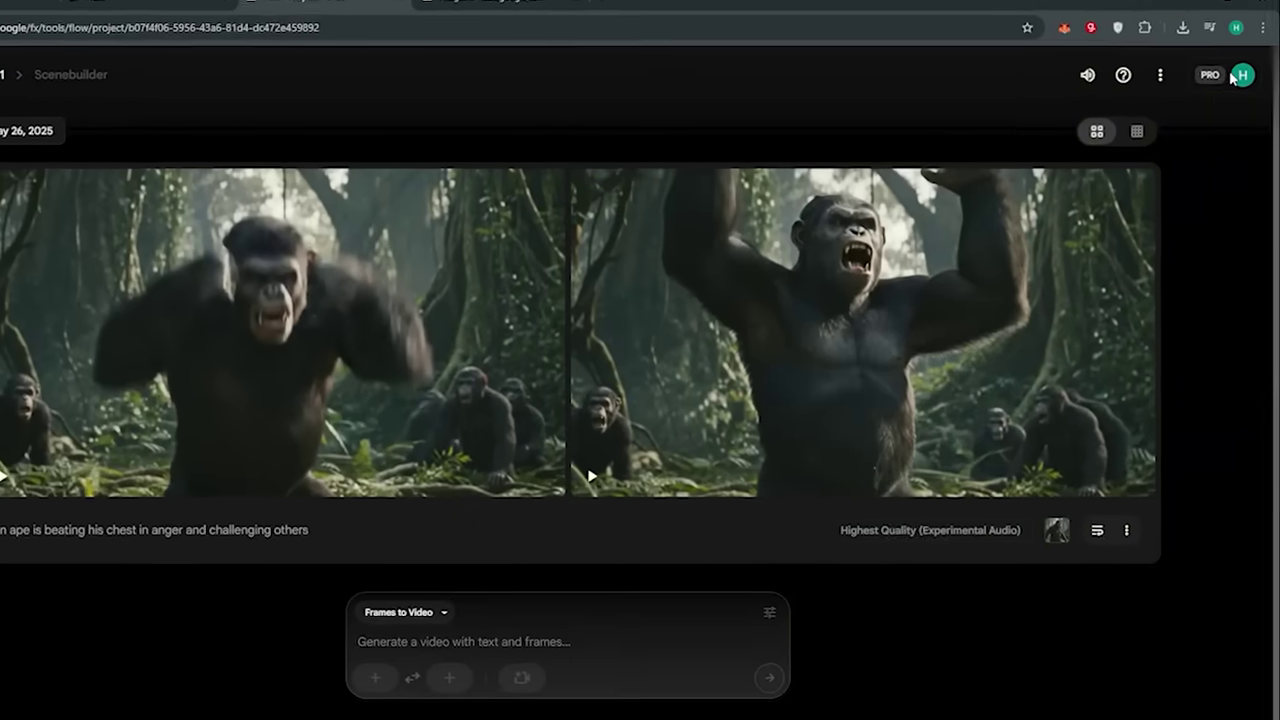
left_click(1246, 84)
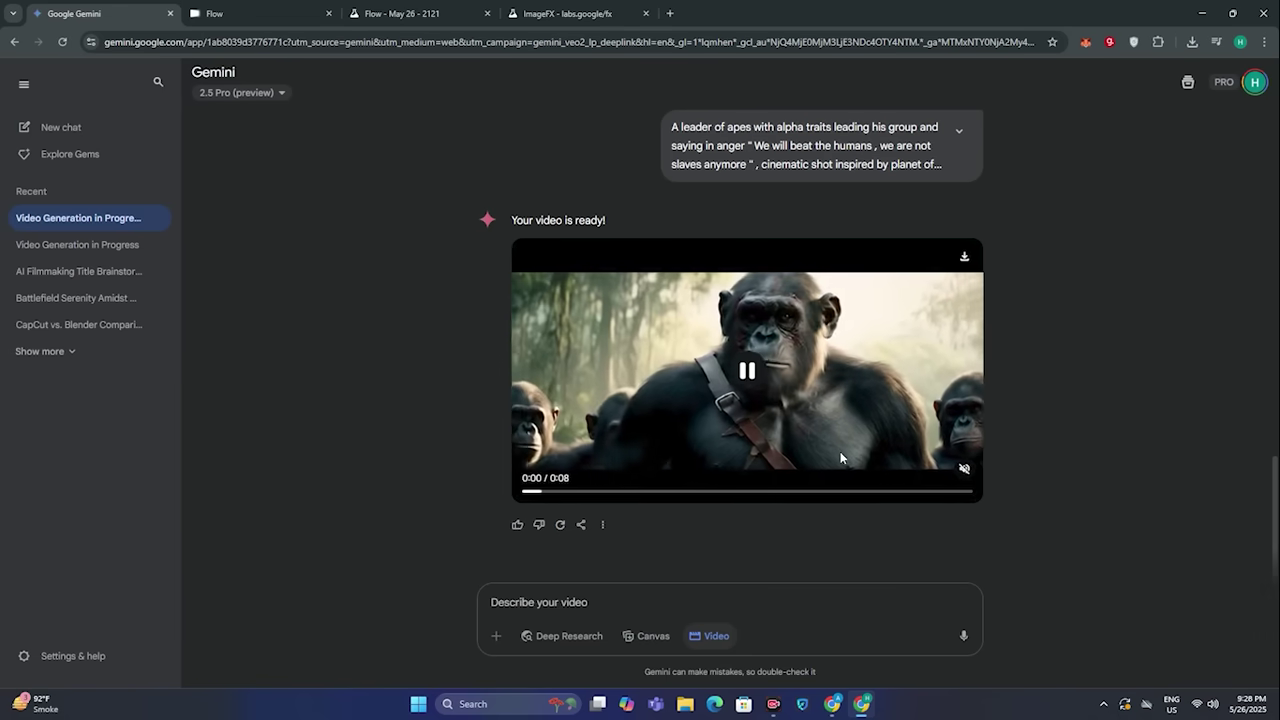
scroll(1003, 412, "up", 10)
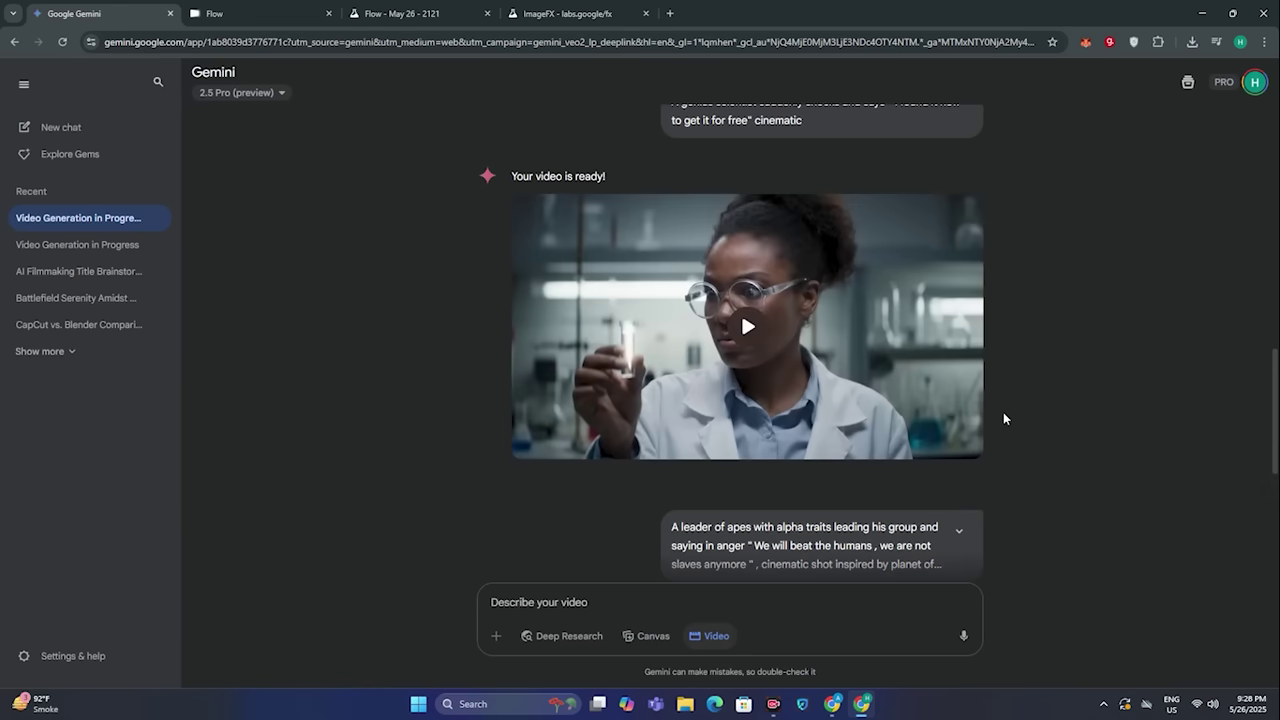
scroll(1004, 418, "up", 5)
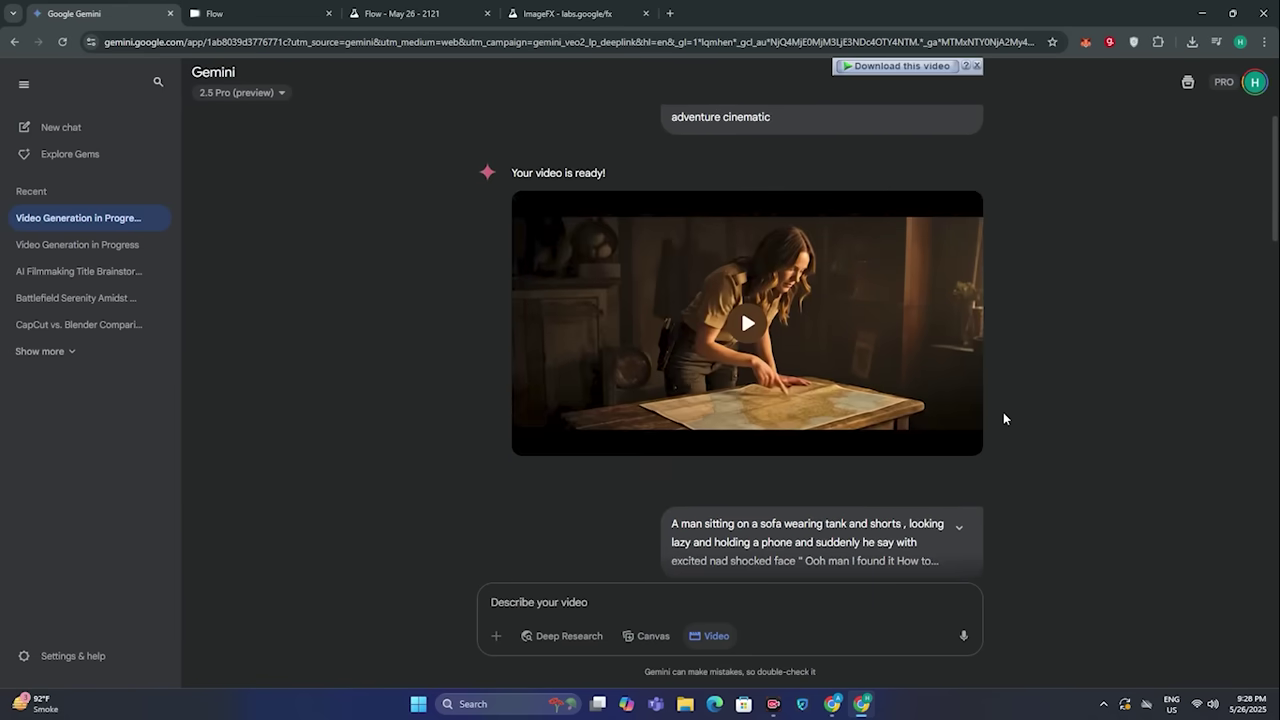
scroll(1003, 418, "down", 6)
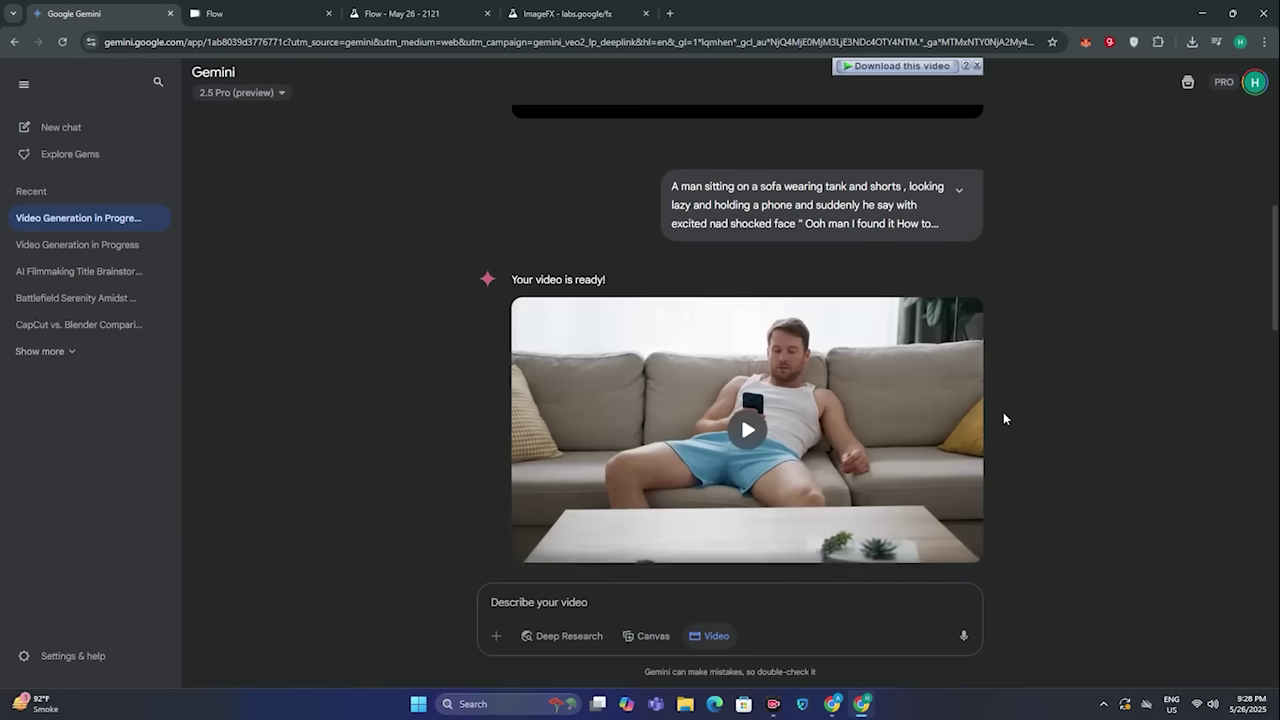